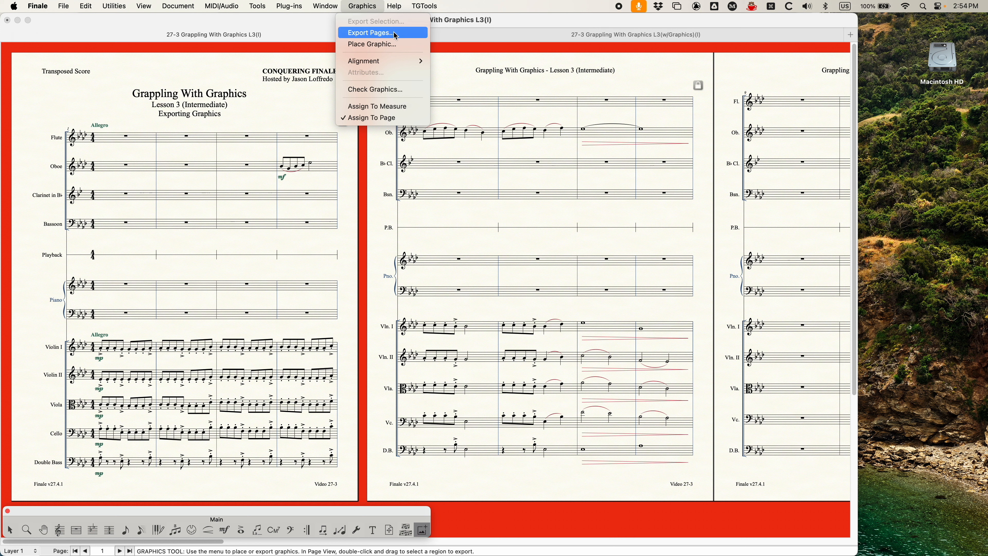
Start a page export and check the available export file types, keeping JPEG
click(396, 35)
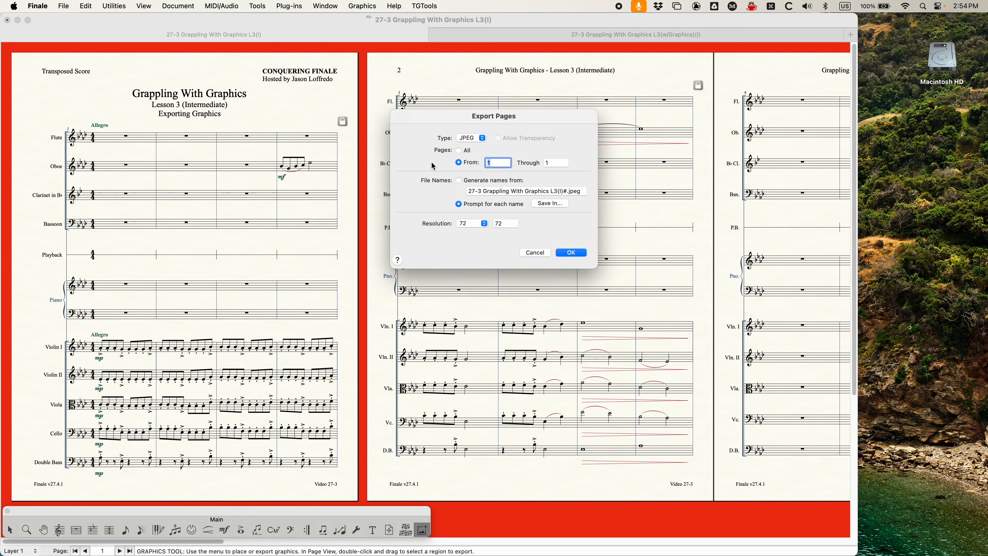
drag(451, 118, 445, 113)
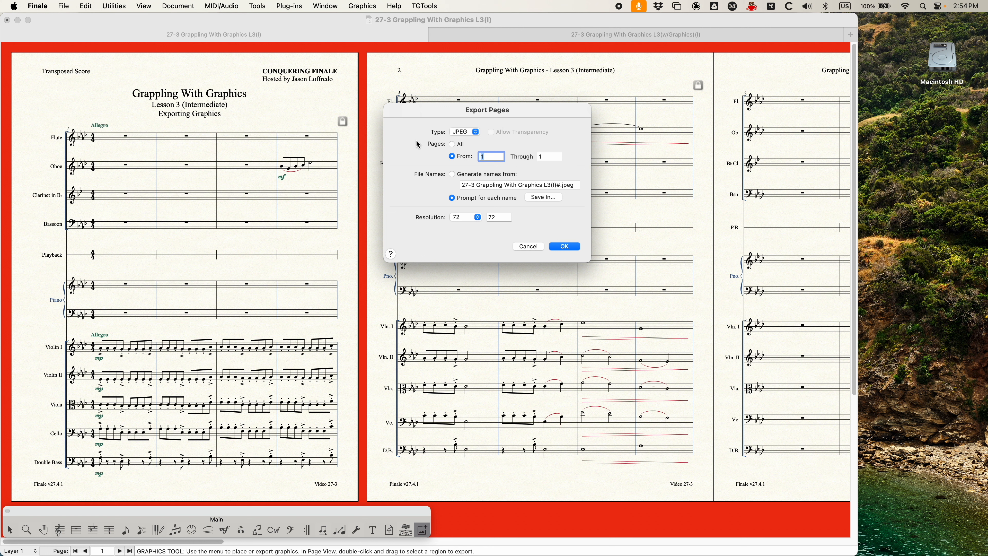
click(474, 131)
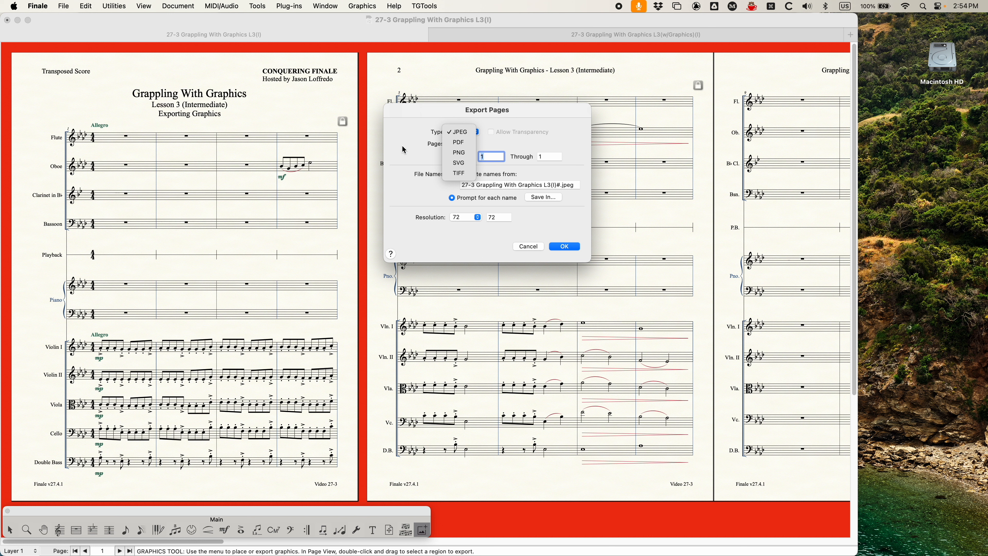
click(463, 133)
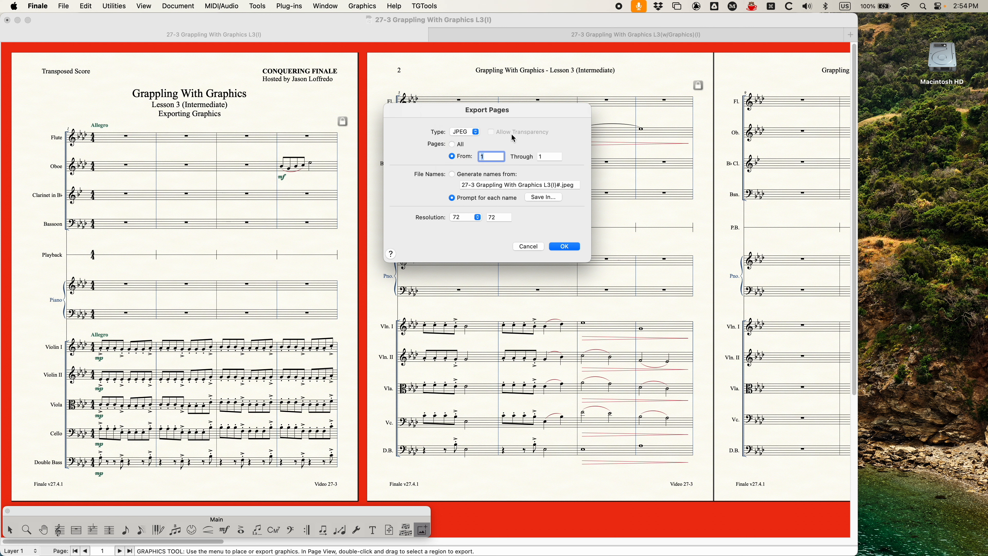
Set the page export type to PNG and try the Allow Transparency option, leaving it off
click(465, 132)
click(463, 142)
click(465, 132)
click(464, 143)
click(468, 133)
click(468, 132)
click(491, 132)
click(491, 132)
click(491, 132)
click(471, 134)
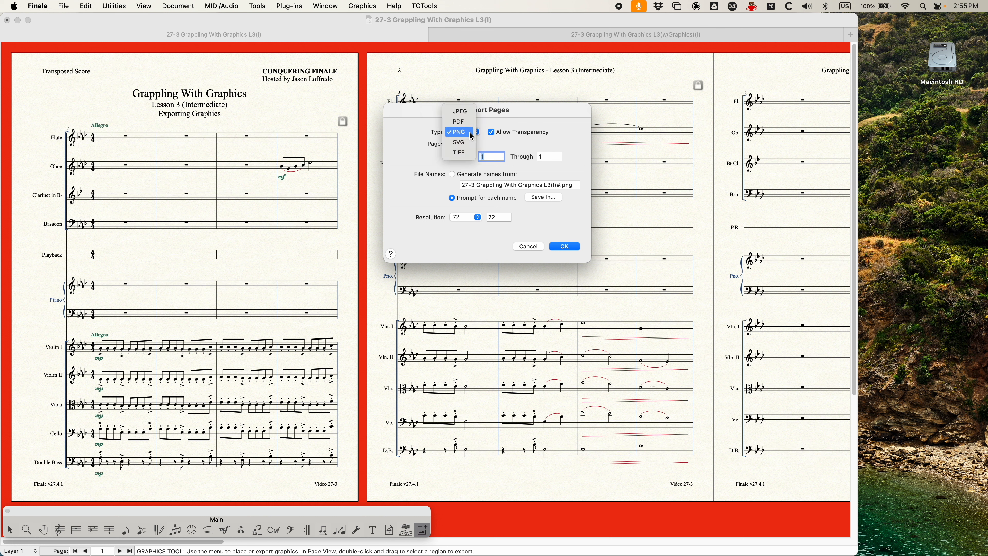
click(562, 133)
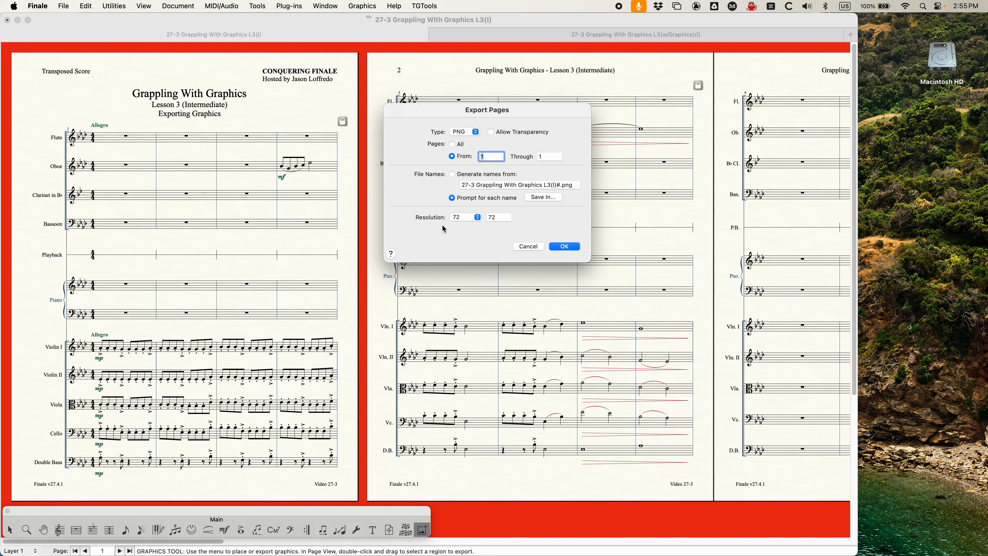
Try the JPEG, TIFF, PDF and SVG export types to compare their available settings, and return to PNG
click(475, 132)
click(469, 114)
click(463, 134)
click(459, 154)
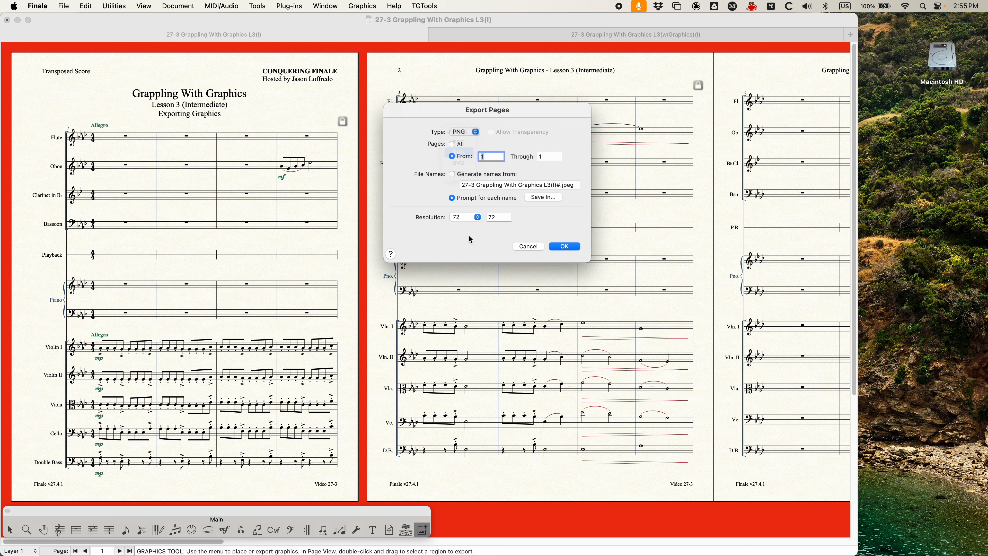
click(464, 131)
click(461, 152)
click(464, 134)
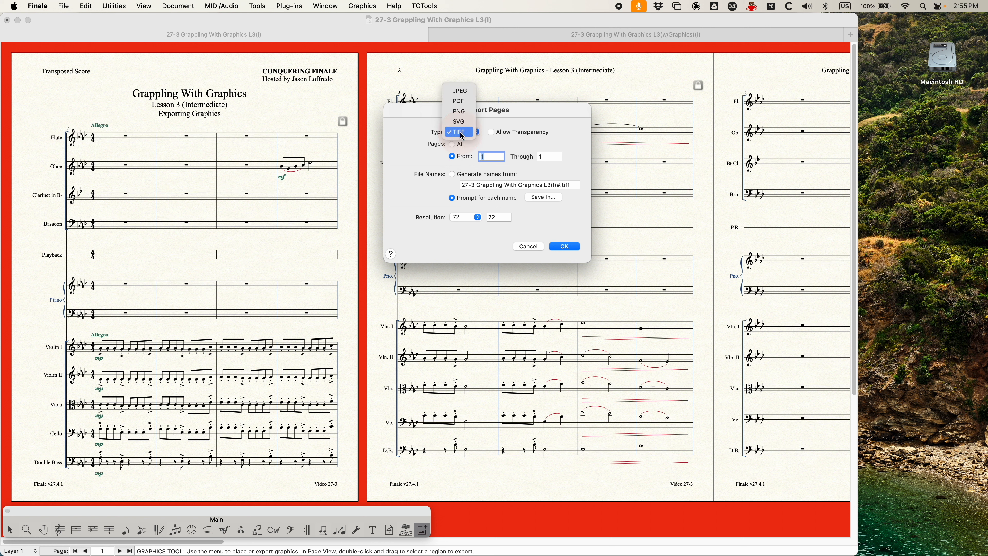
click(463, 100)
click(465, 131)
click(462, 151)
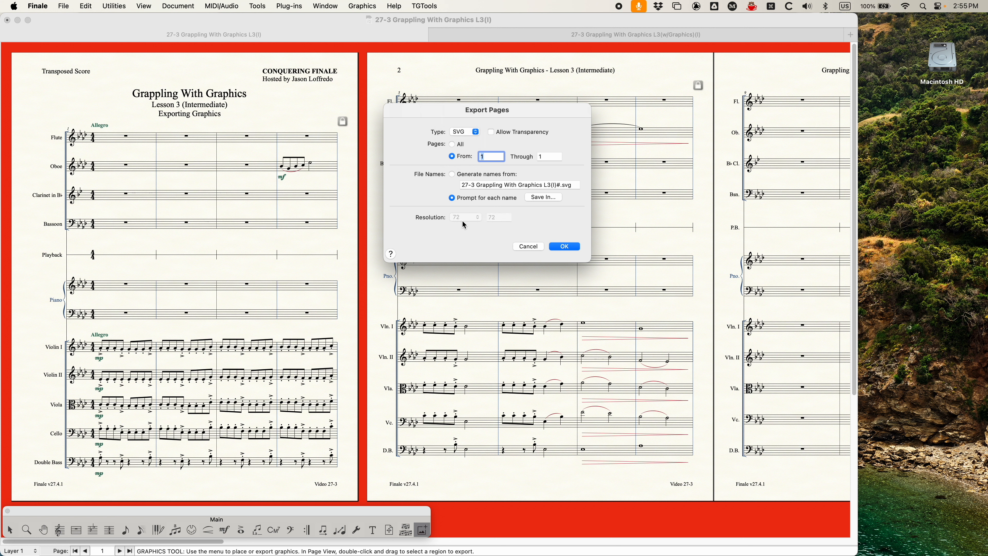
click(461, 132)
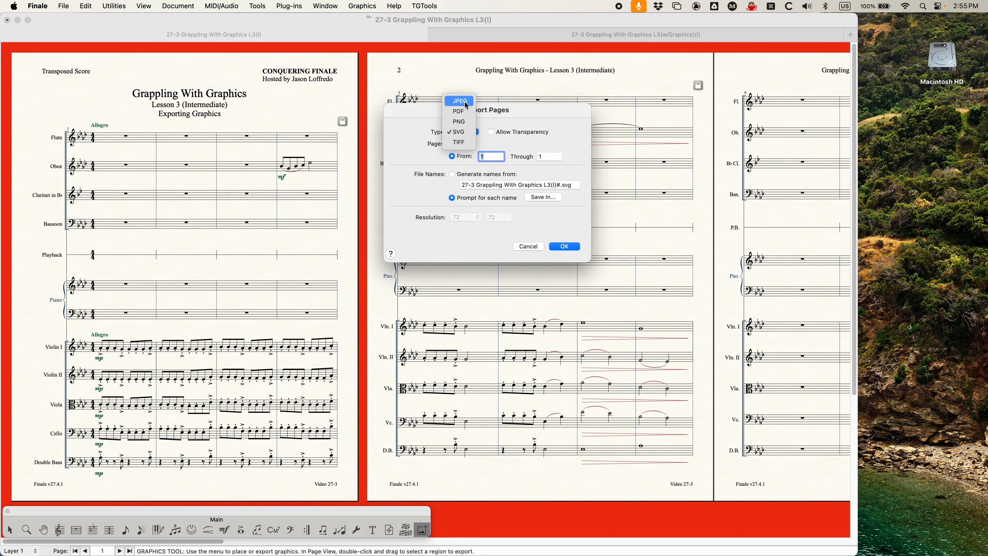
click(465, 127)
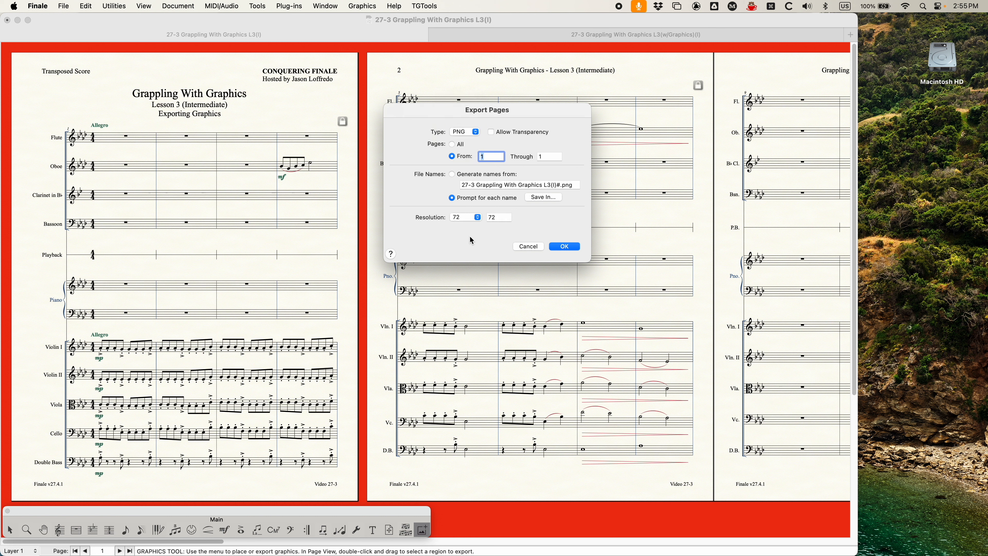
Try the Other and 1200 resolution options for the export and return to 72
click(468, 218)
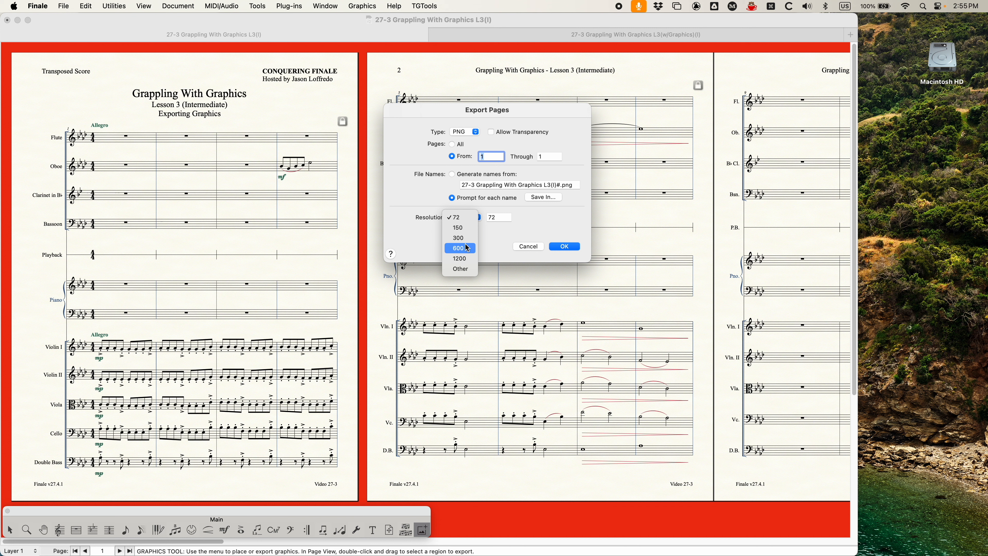
click(461, 269)
click(503, 218)
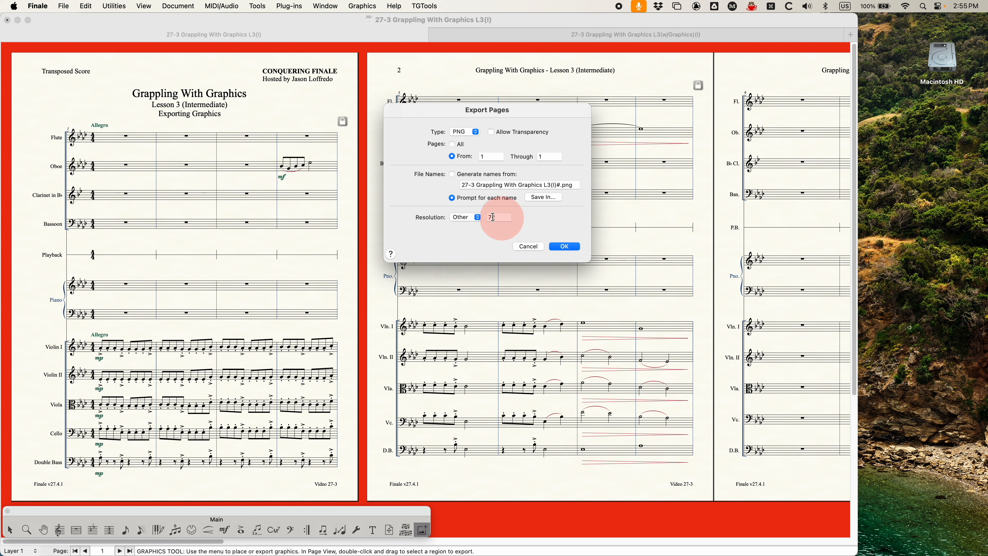
click(464, 217)
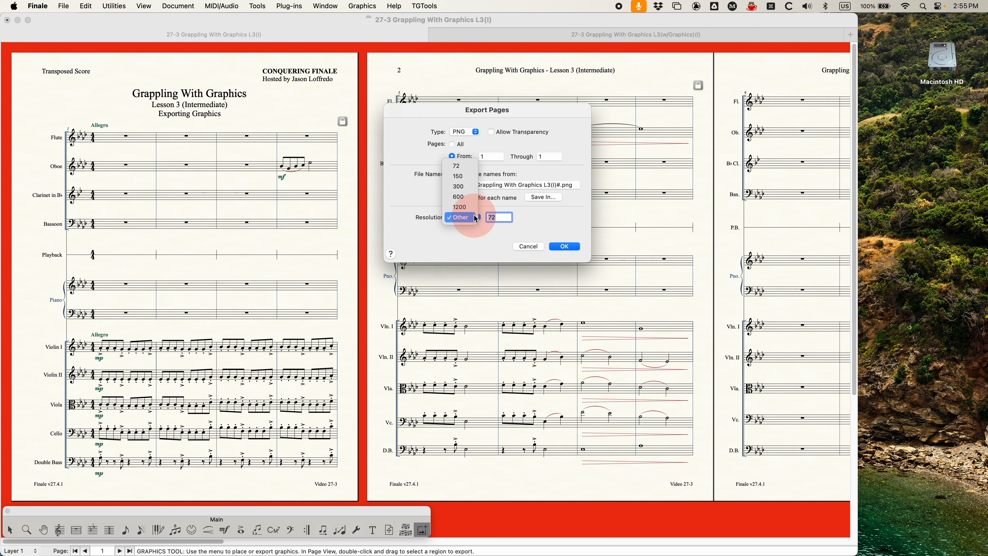
click(461, 207)
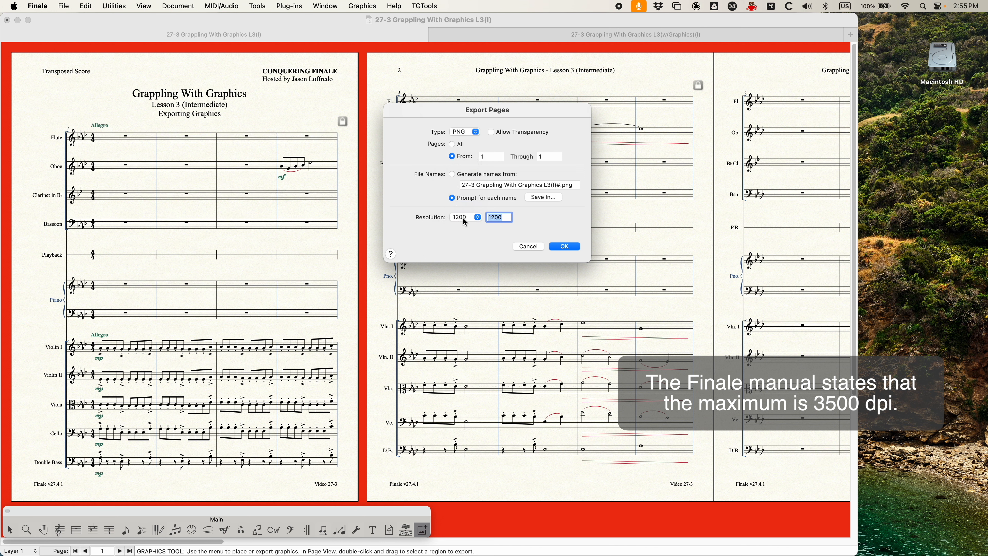
click(463, 218)
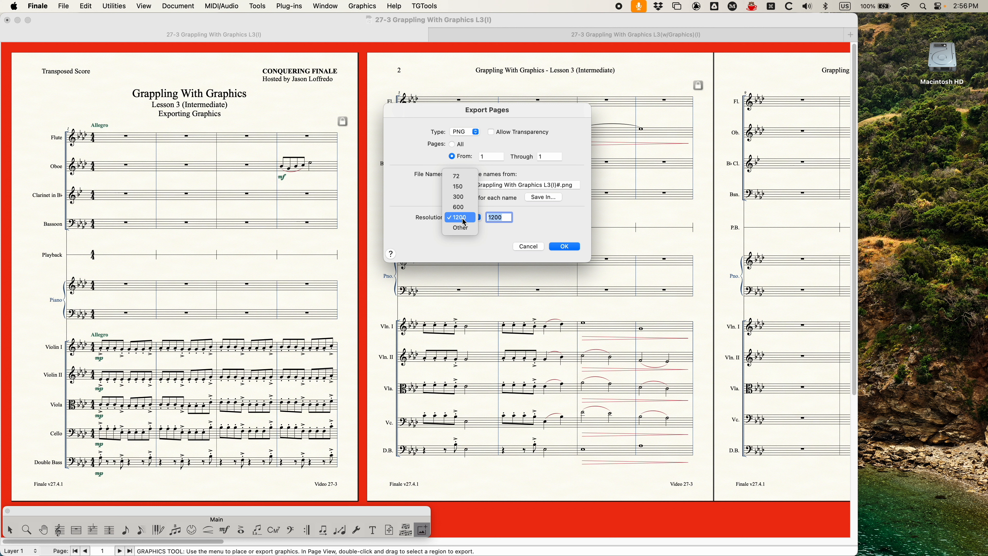
click(457, 175)
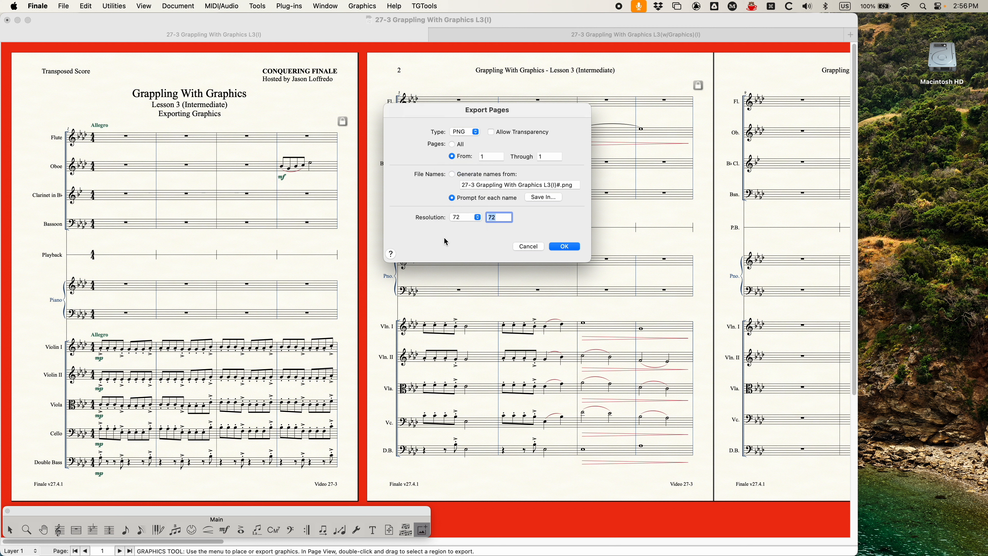
Set the export resolution to 600, try the TIFF type and return to PNG
click(461, 217)
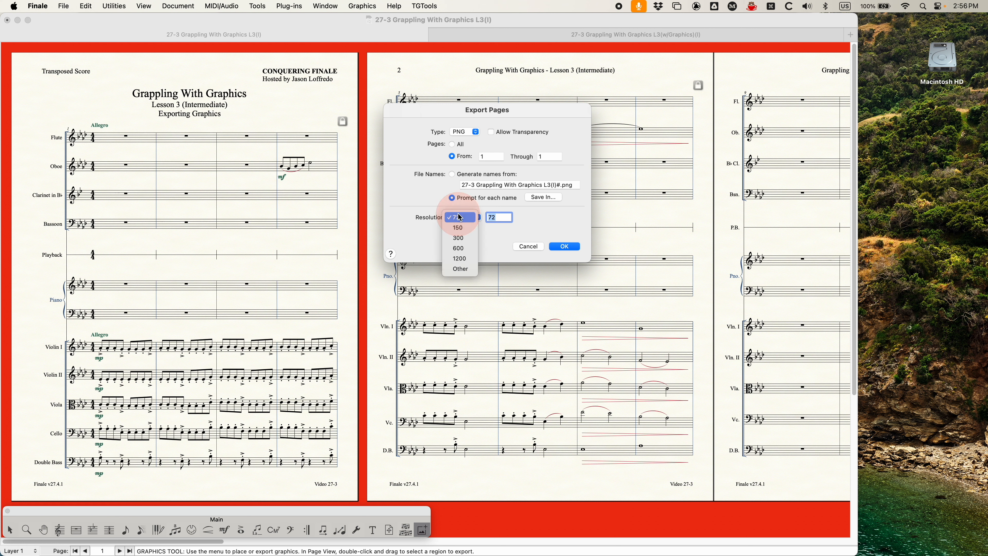
click(460, 247)
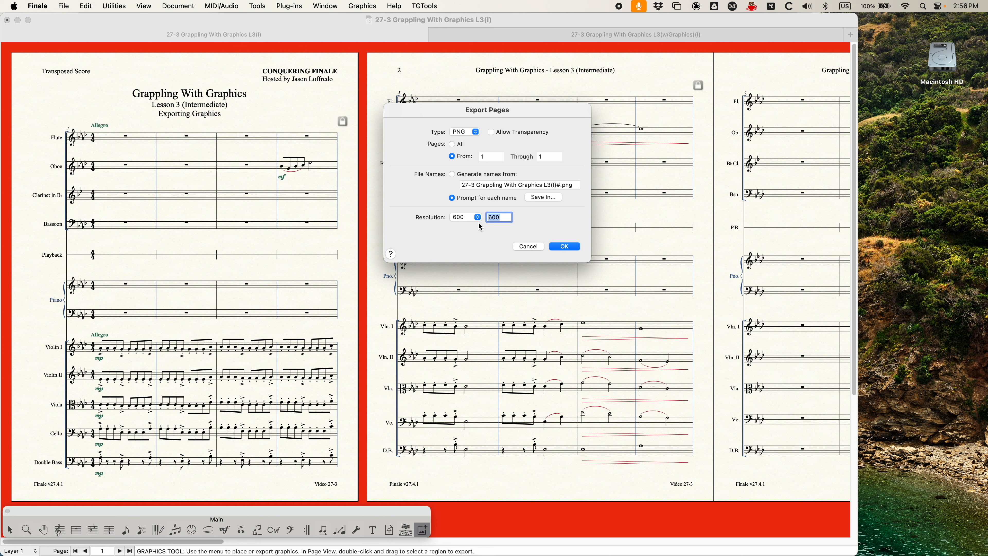
click(473, 132)
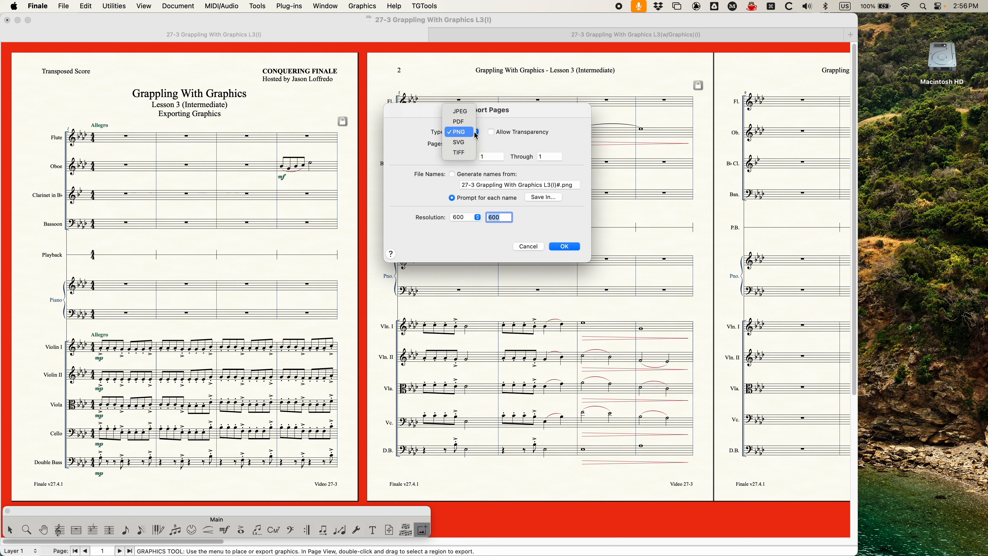
click(469, 152)
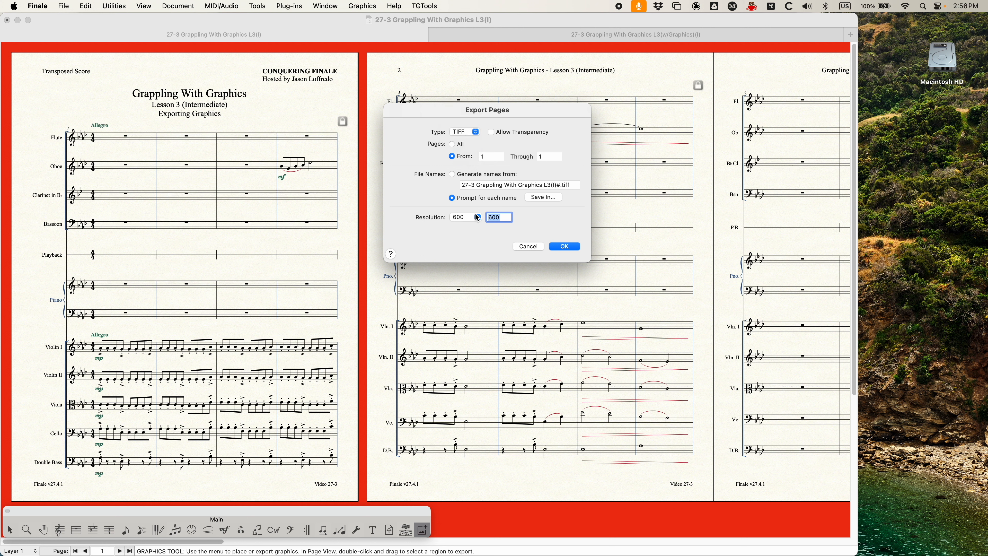
drag(465, 134, 464, 117)
Try the page range and file naming options of the export and check the save location
click(453, 145)
click(452, 156)
click(453, 175)
drag(581, 185, 447, 187)
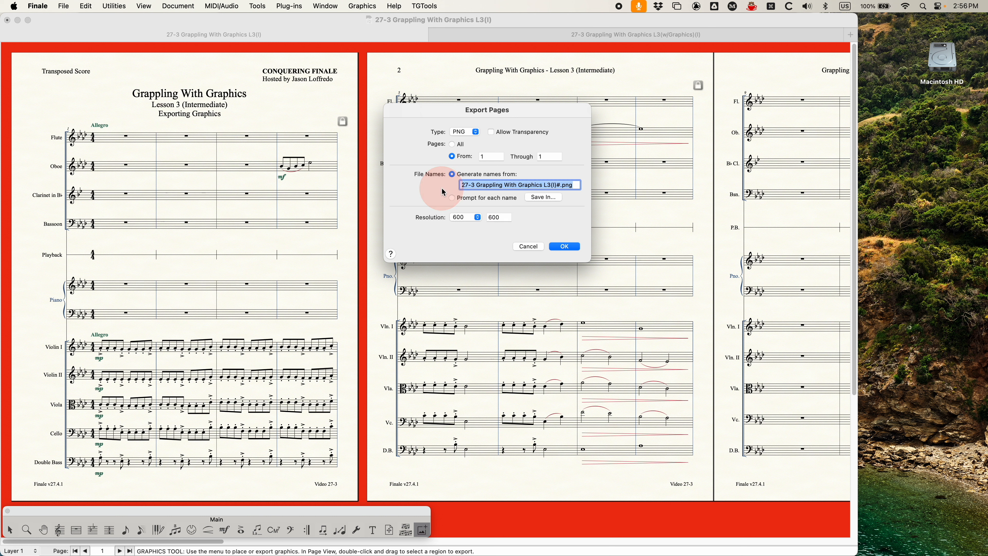
drag(556, 186, 441, 183)
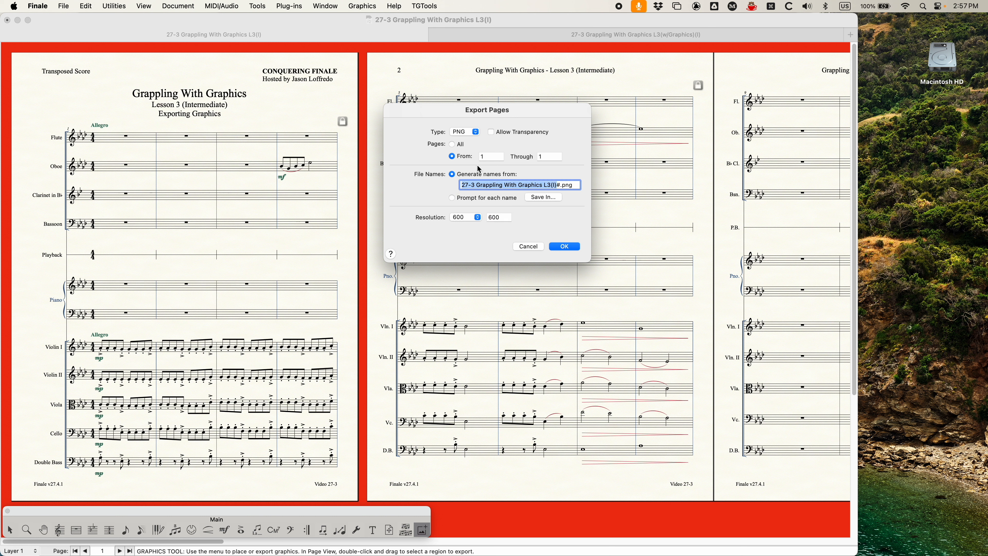
click(452, 198)
click(540, 197)
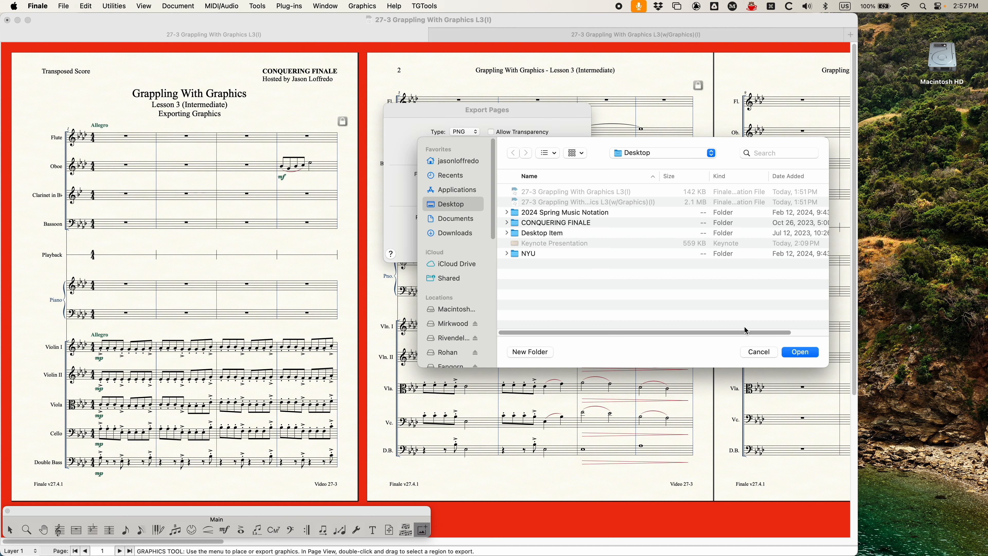
click(762, 353)
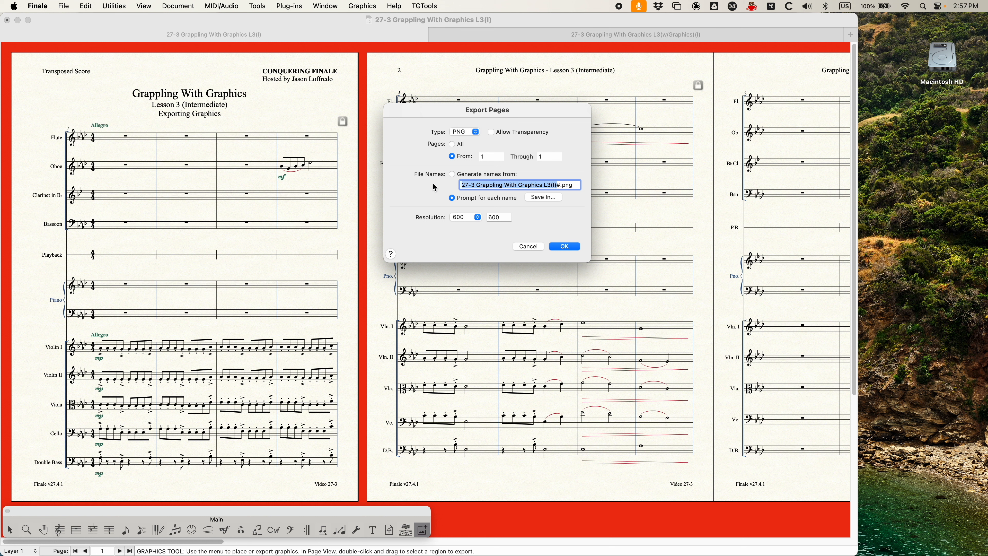
Export all pages of the score as PNG files with automatically generated names
click(453, 145)
click(472, 132)
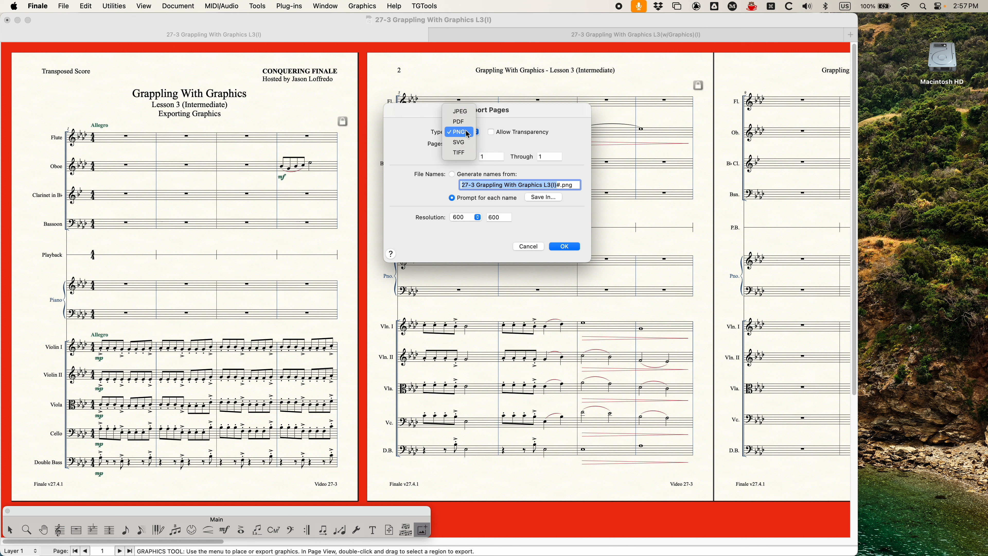
click(528, 145)
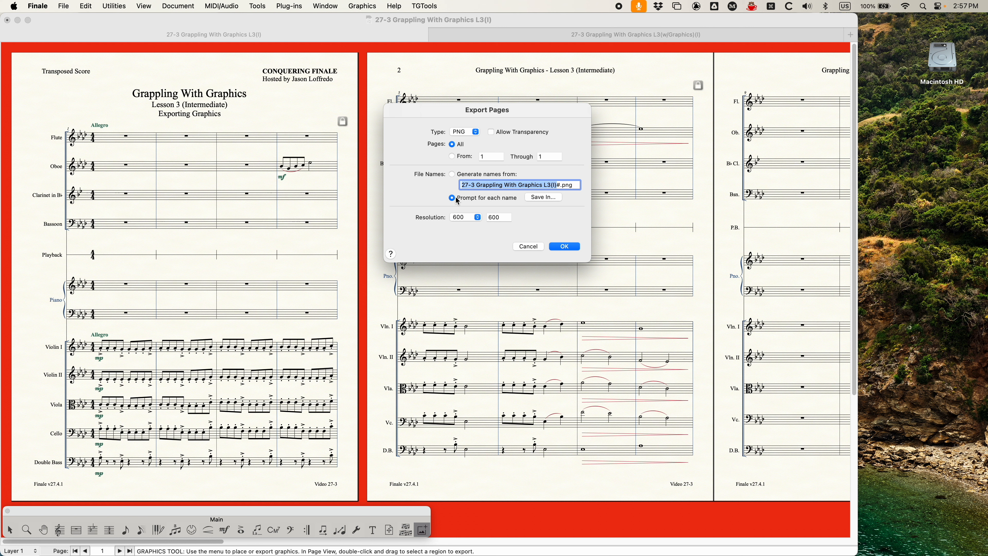
click(452, 175)
click(565, 247)
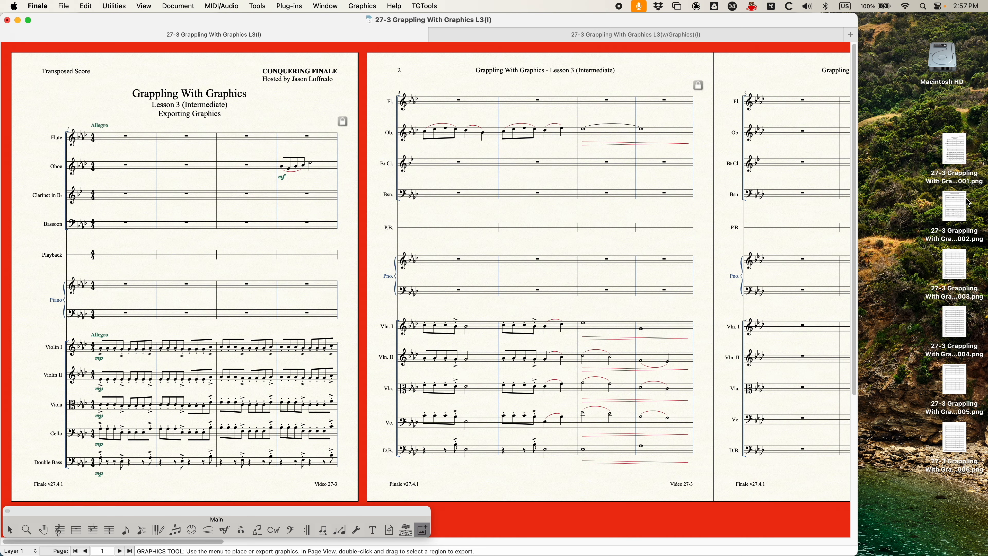
Check the first exported PNG's full file name on the desktop and view the image in Preview
click(962, 182)
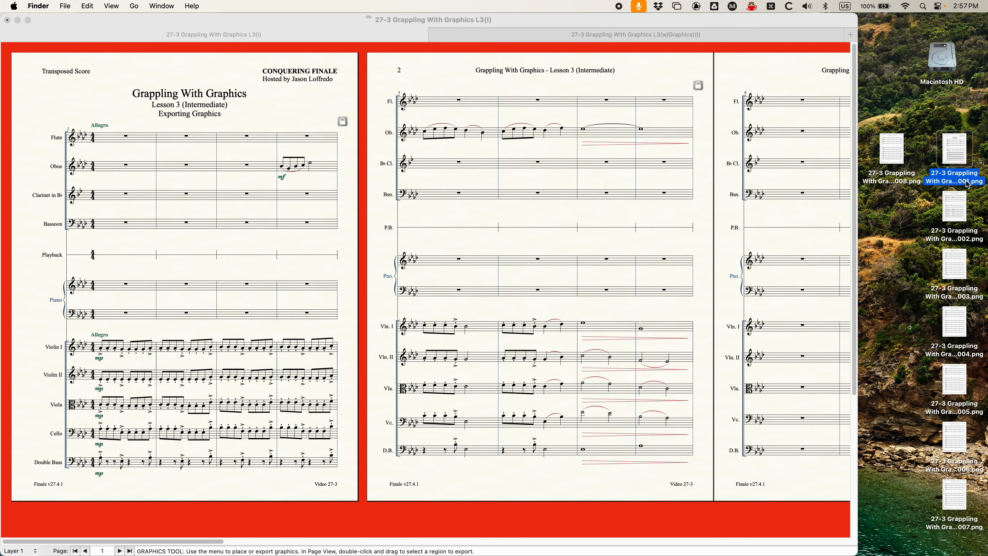
key(Return)
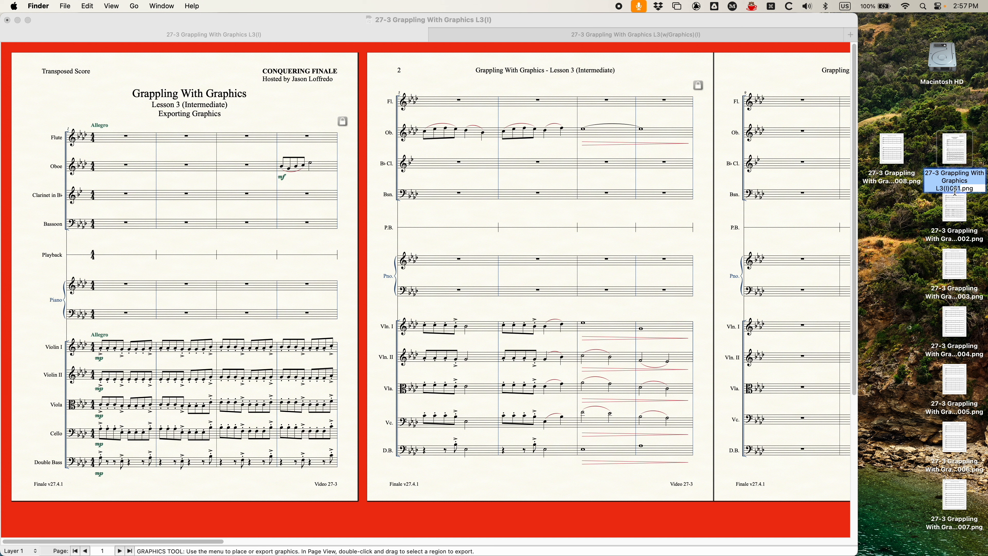
click(949, 153)
double_click(948, 144)
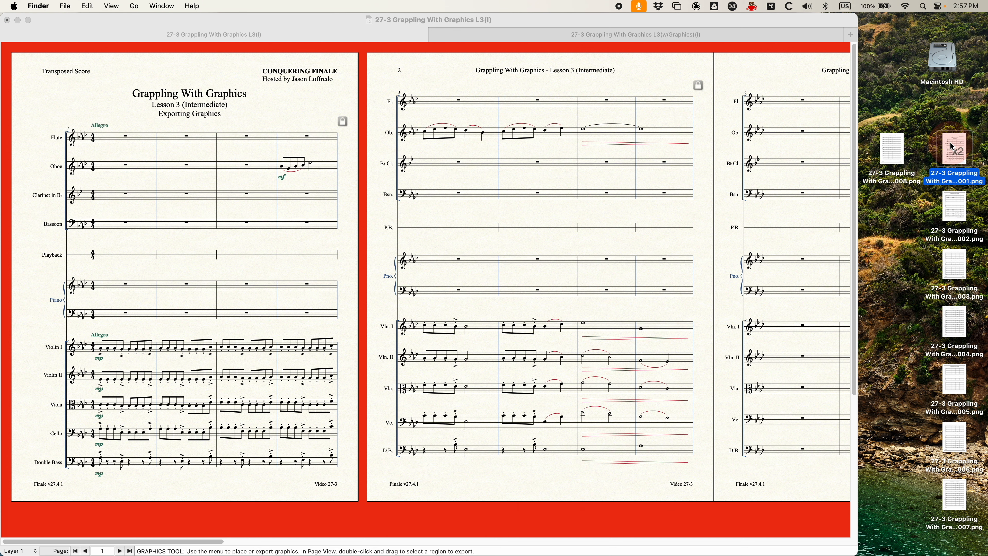
key(super+w)
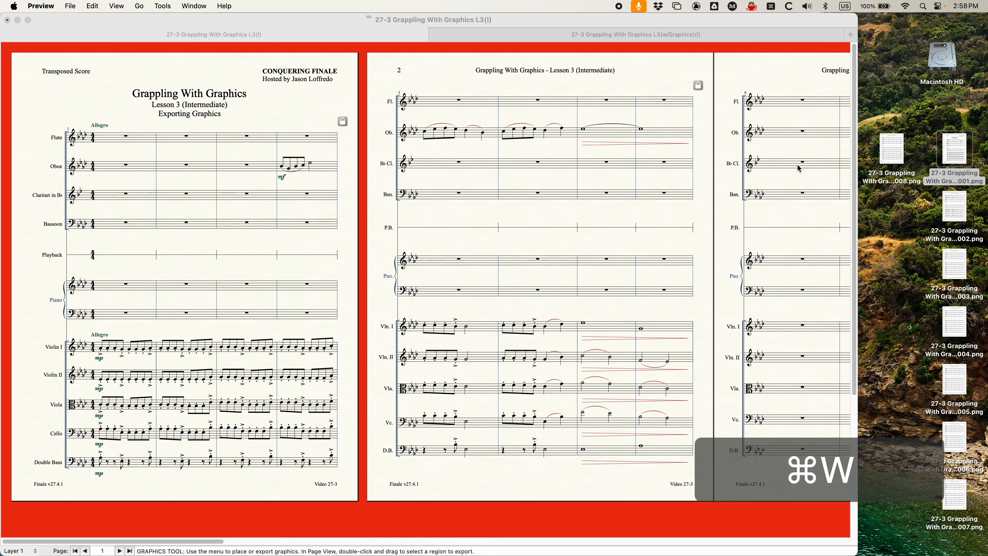
Delete all the exported PNG files from the desktop
drag(858, 92, 986, 531)
key(super+BackSpace)
Start exporting all pages of the score as PNG files at 600 resolution, with a prompt for each file name
click(331, 18)
click(362, 6)
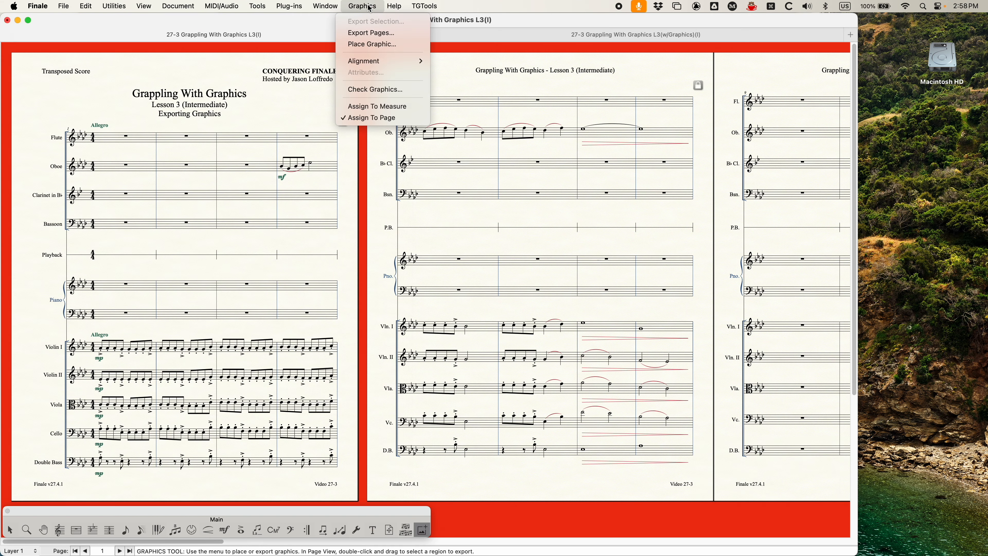
click(374, 35)
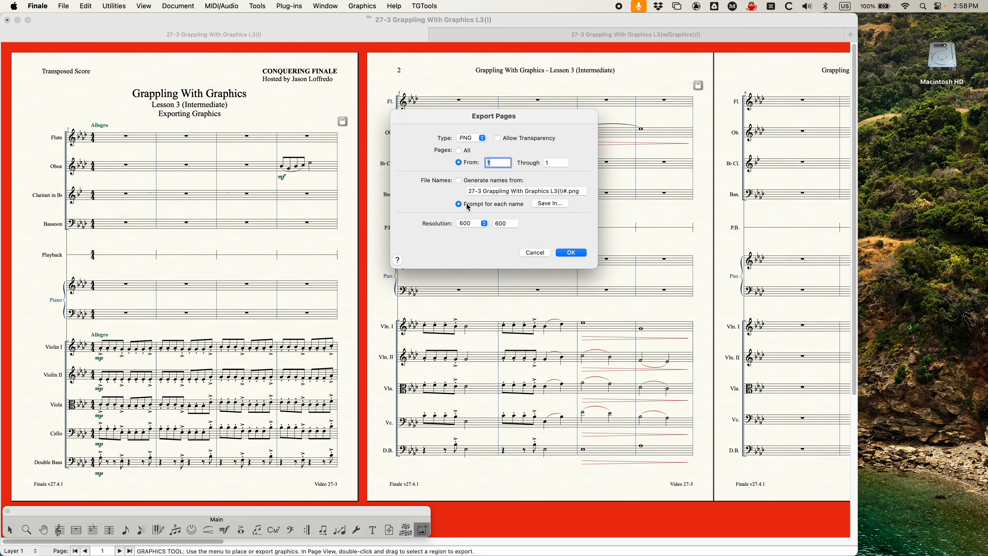
click(460, 151)
click(568, 252)
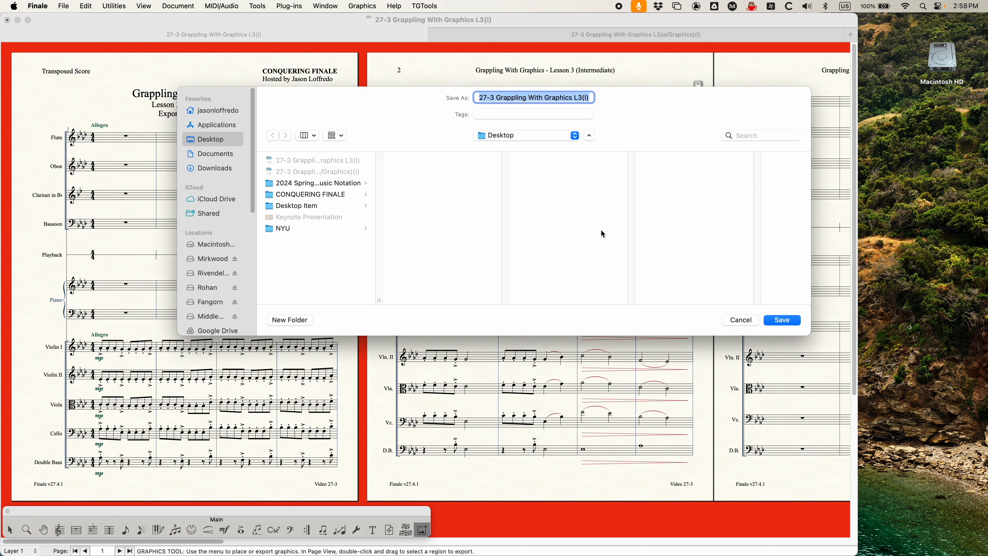
Save the first three pages to the desktop as Page 1, Page 2 and Page 3, and end the export there
text(Page 1)
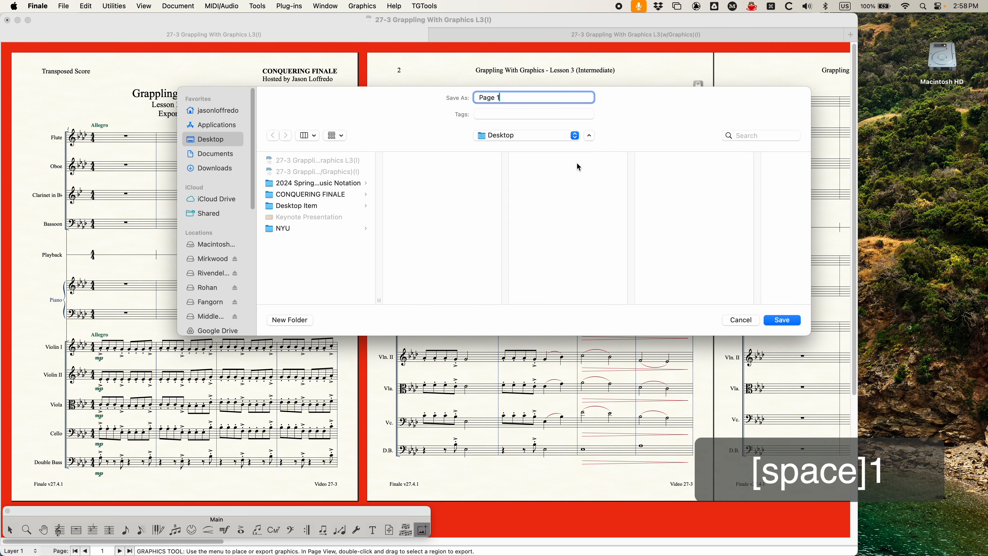
key(Return)
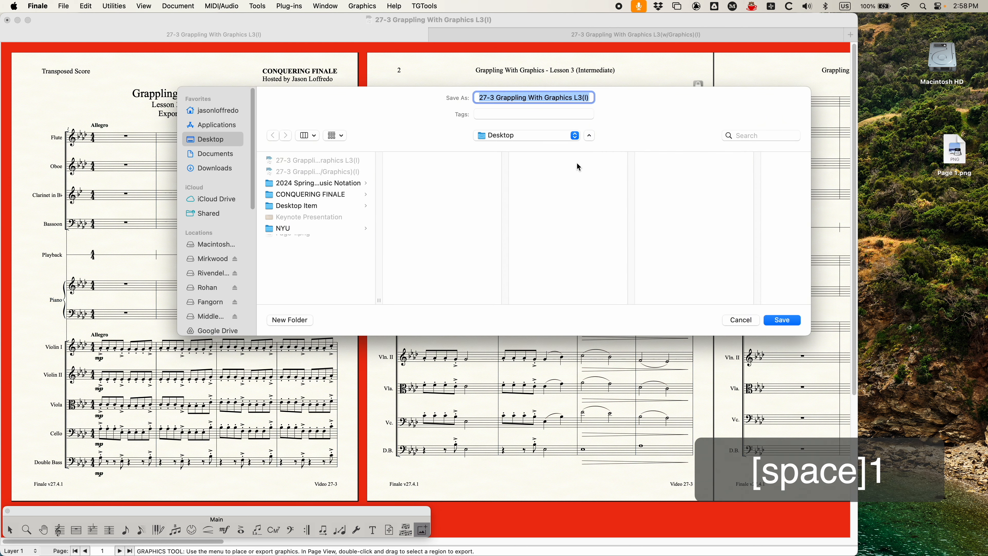
text(Page 2)
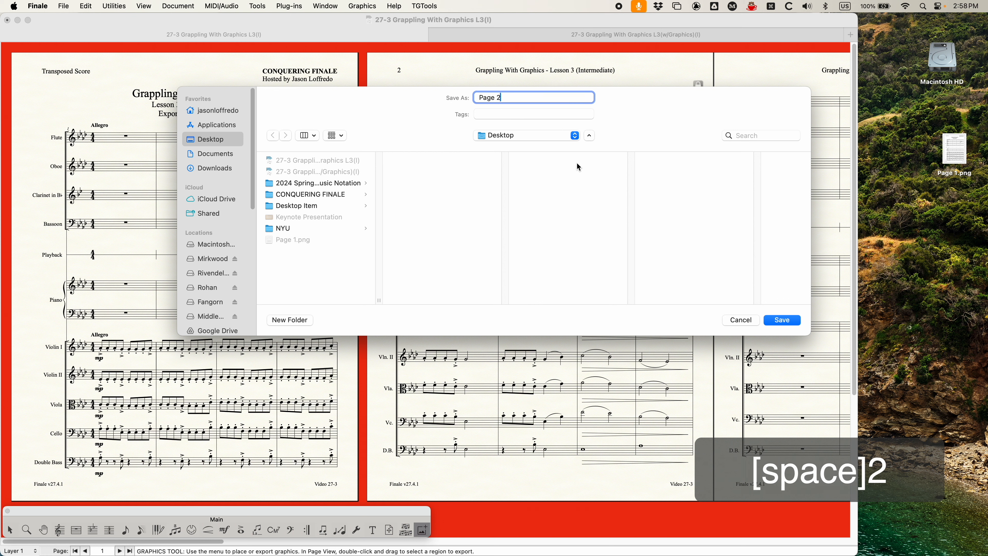
key(Return)
text(Page 3)
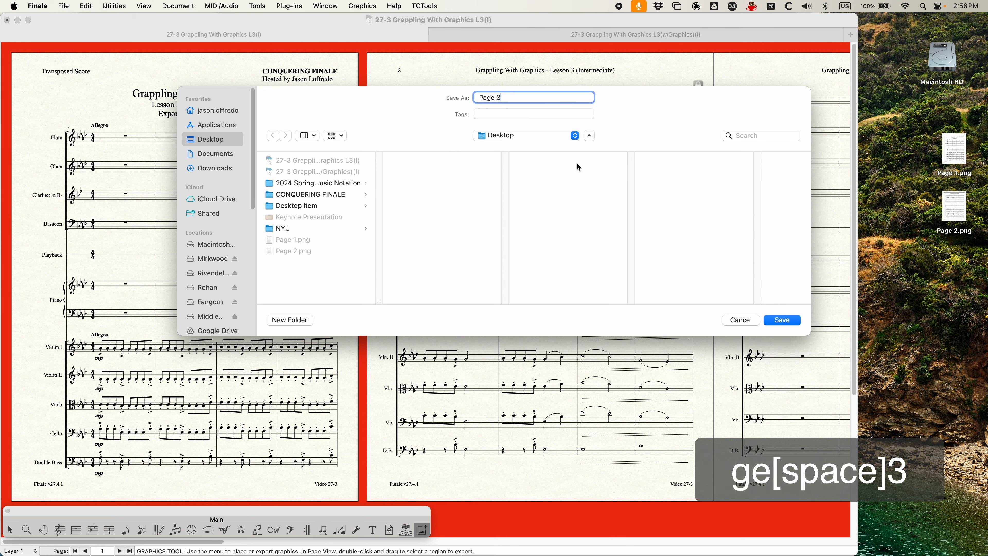
key(Return)
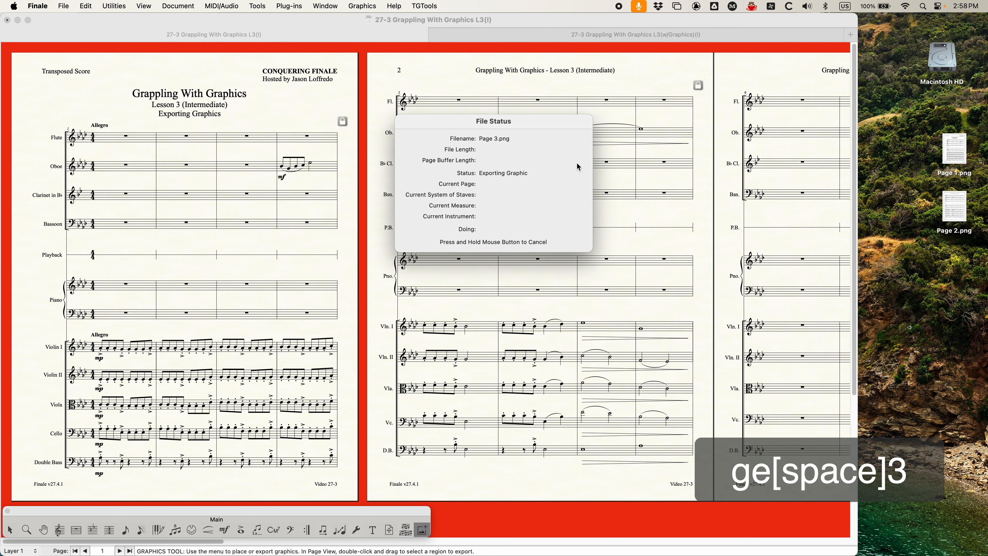
click(782, 320)
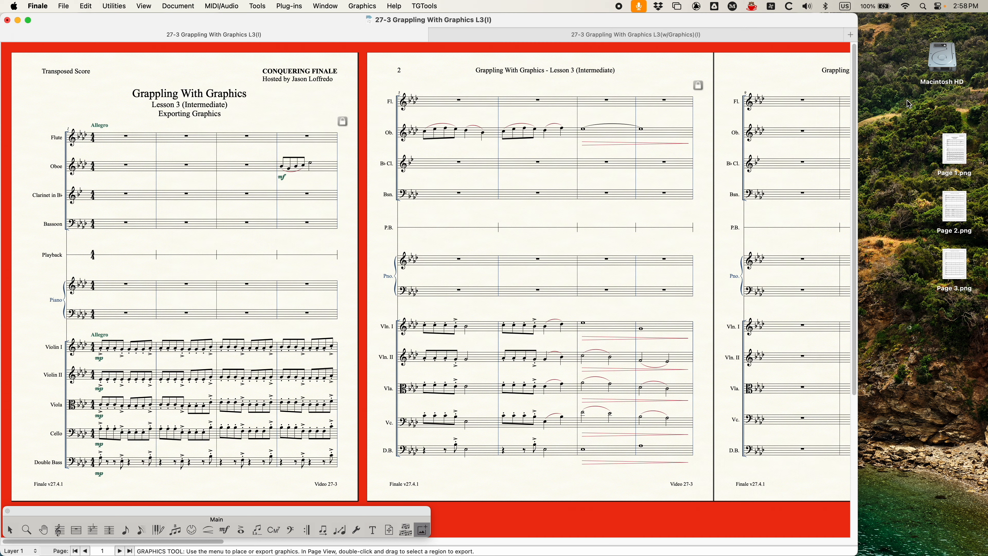
Delete the three exported page images from the desktop
drag(897, 114, 971, 296)
key(super+BackSpace)
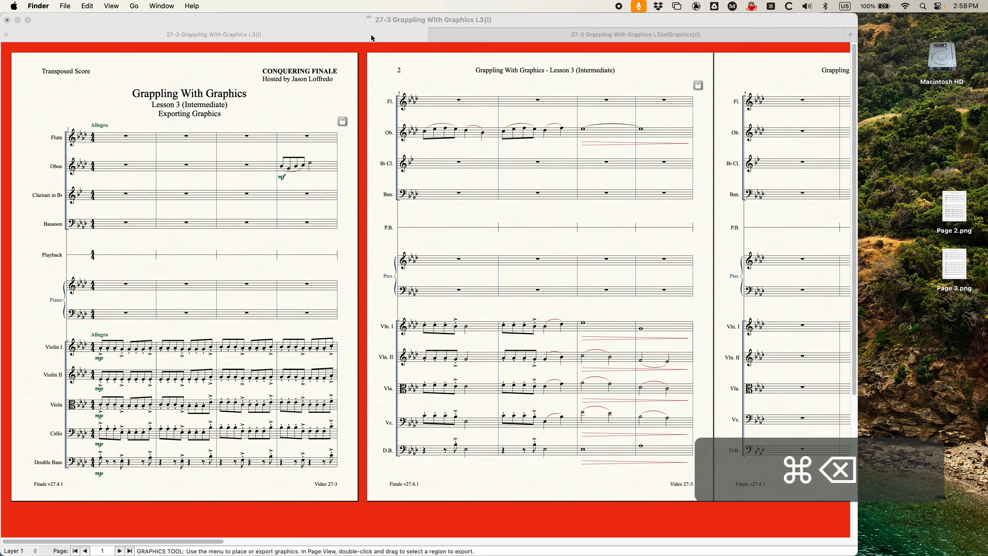
Export all pages of the score as a PDF to the desktop, keeping the suggested file name
click(347, 24)
click(361, 6)
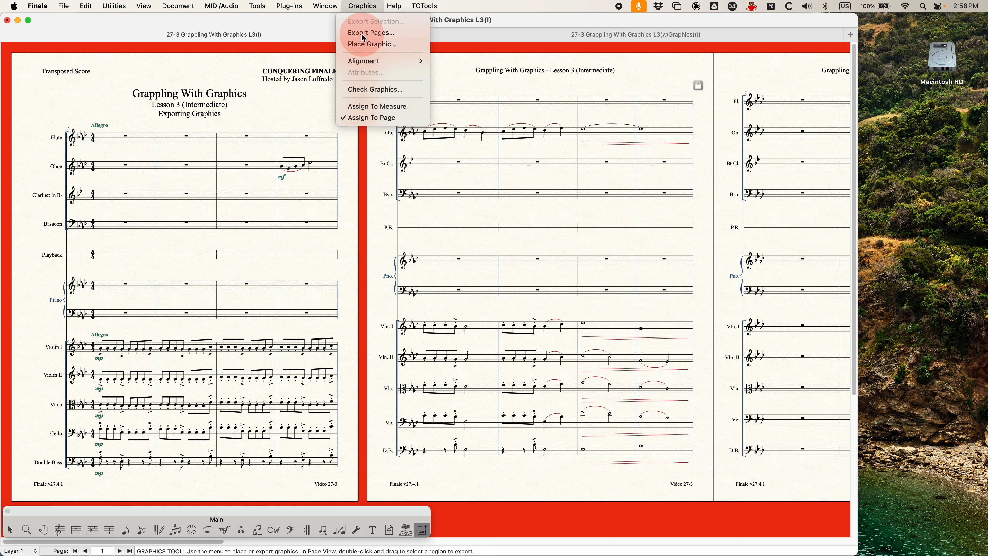
click(375, 31)
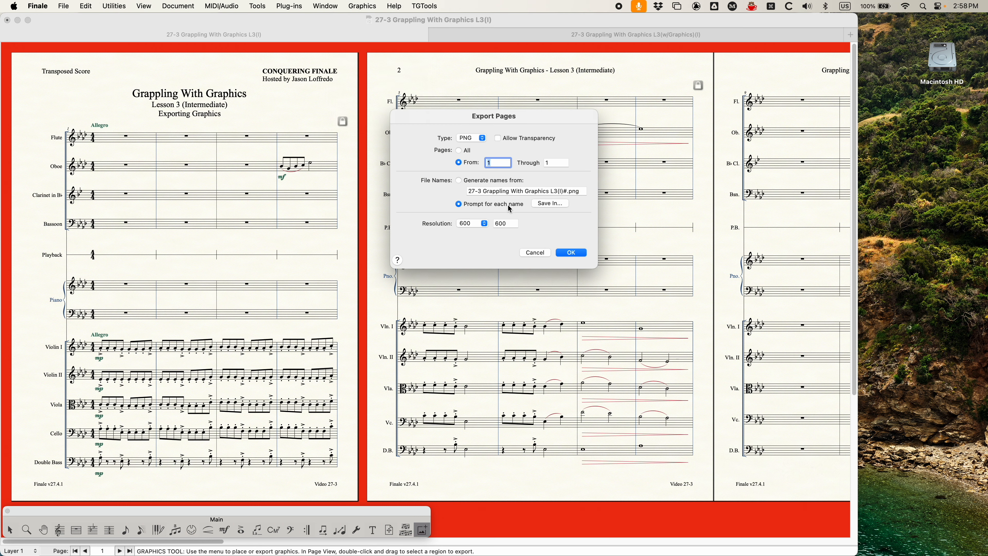
click(473, 137)
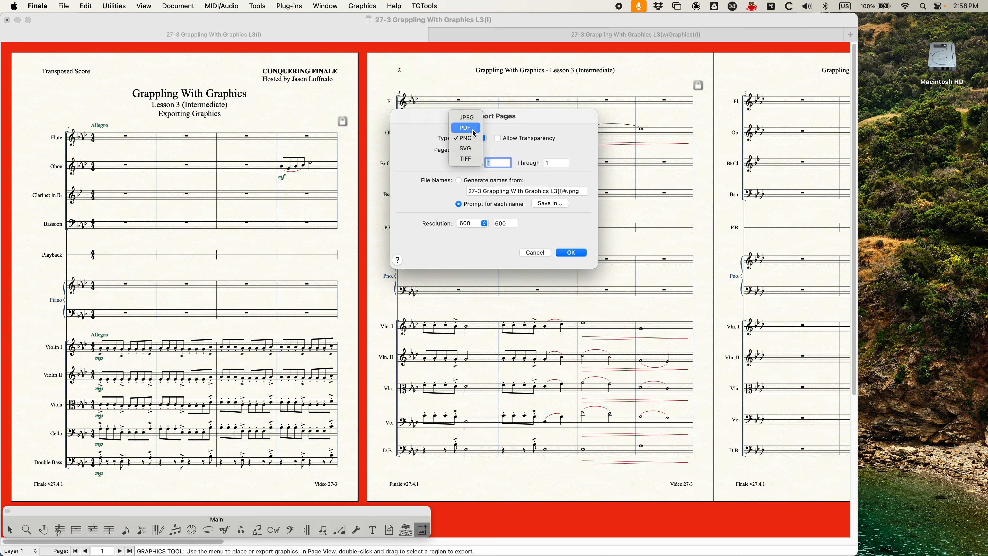
click(474, 130)
click(459, 151)
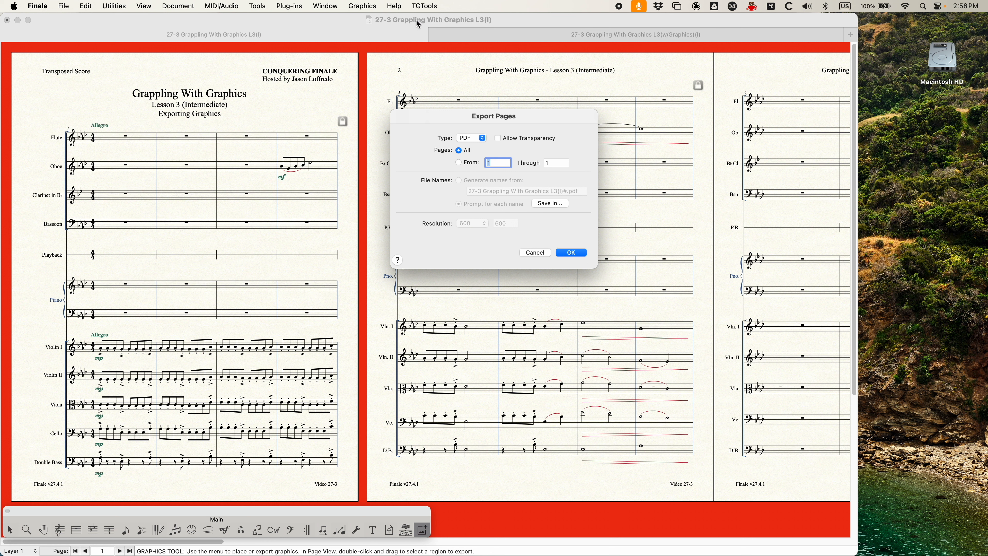
click(577, 252)
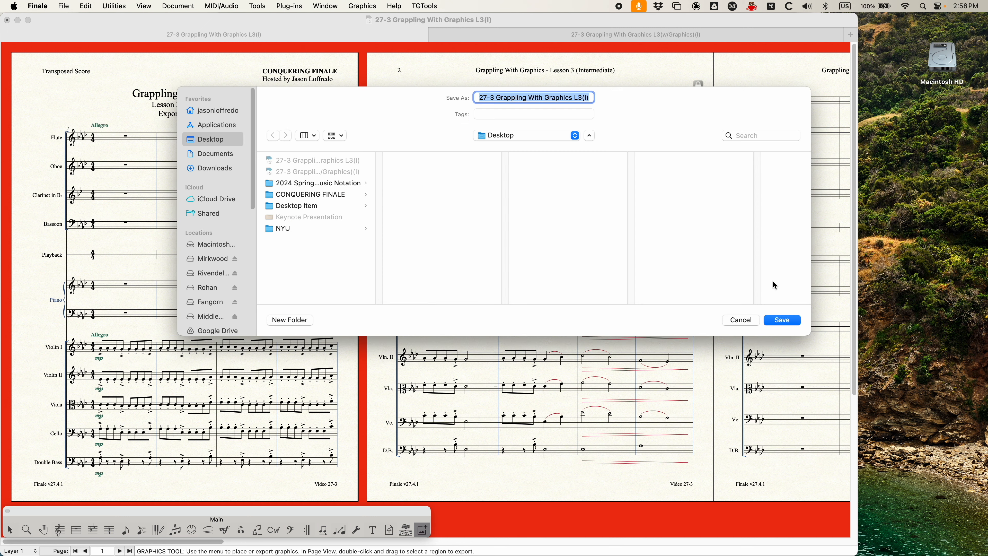
click(775, 320)
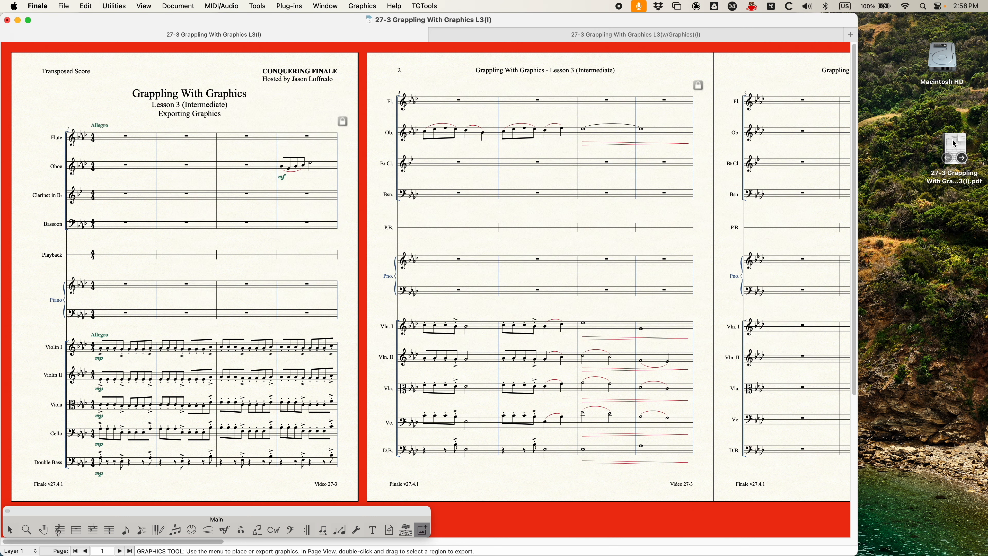
View page 2 of the exported PDF in Preview and delete the file from the desktop
double_click(954, 144)
click(31, 172)
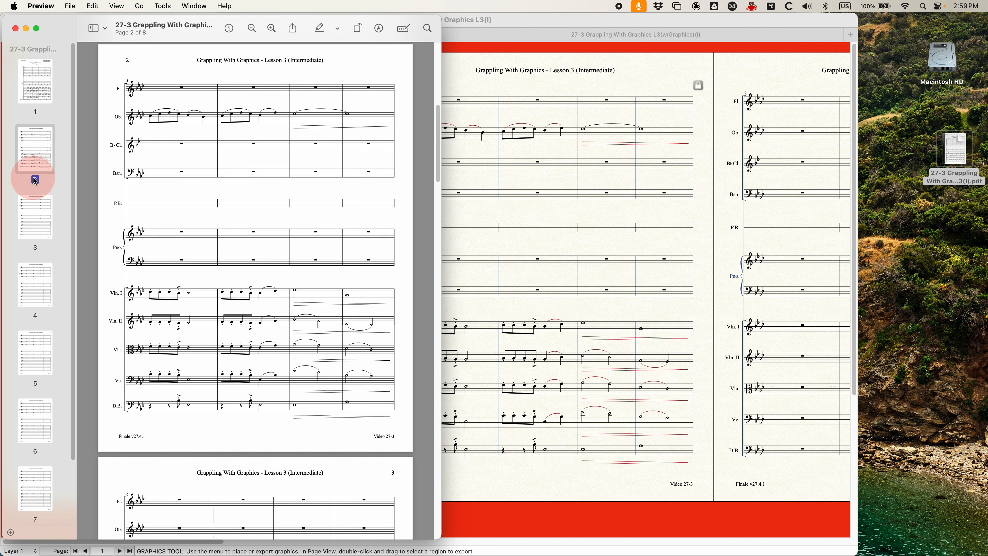
click(15, 28)
click(954, 148)
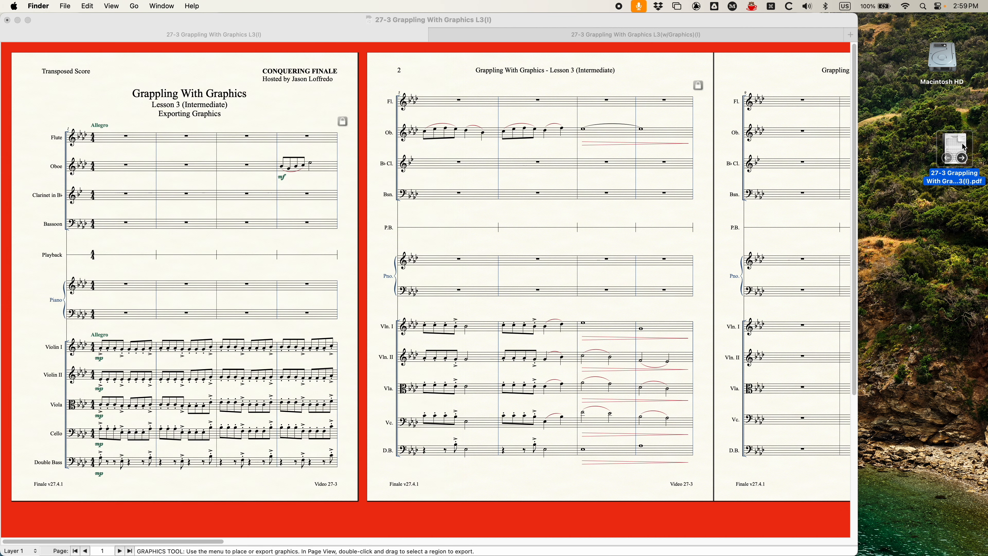
key(cmd+BackSpace)
Compare the page export options for the PNG and PDF types and leave without exporting
click(521, 147)
click(372, 6)
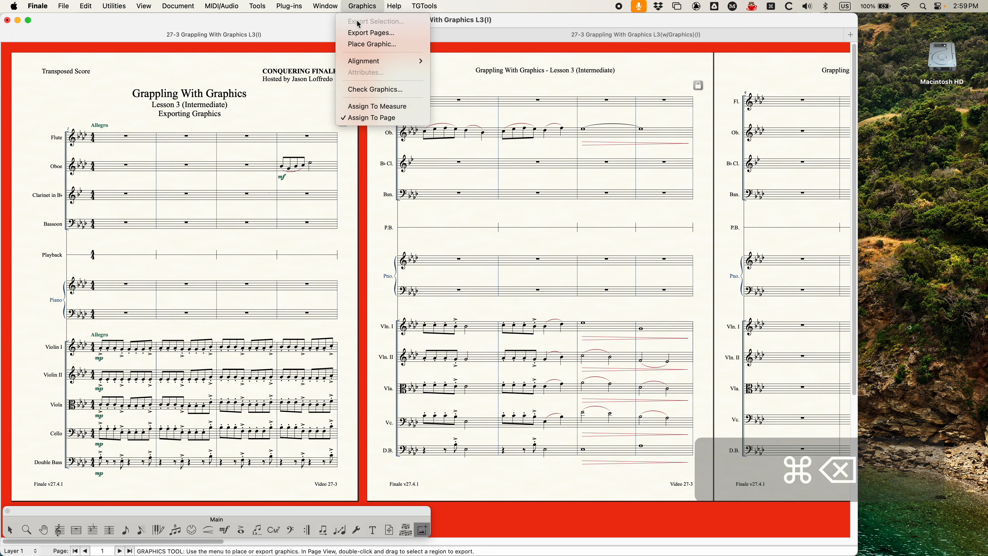
click(372, 33)
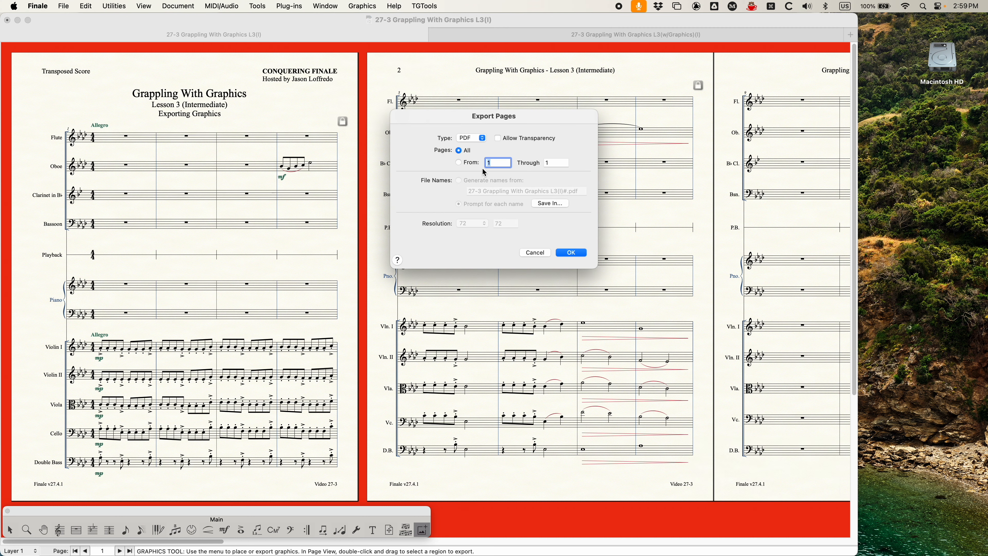
click(472, 138)
click(471, 150)
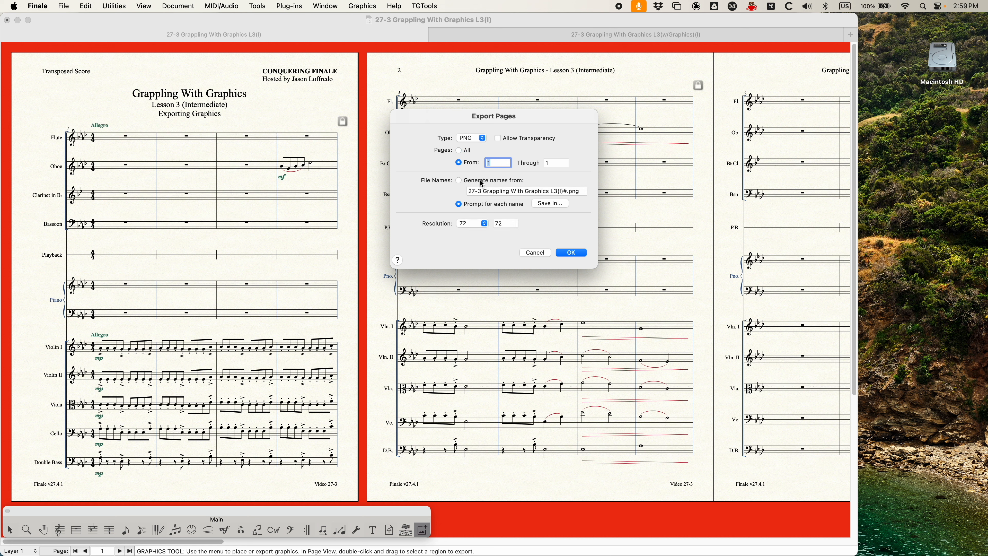
drag(463, 123, 458, 135)
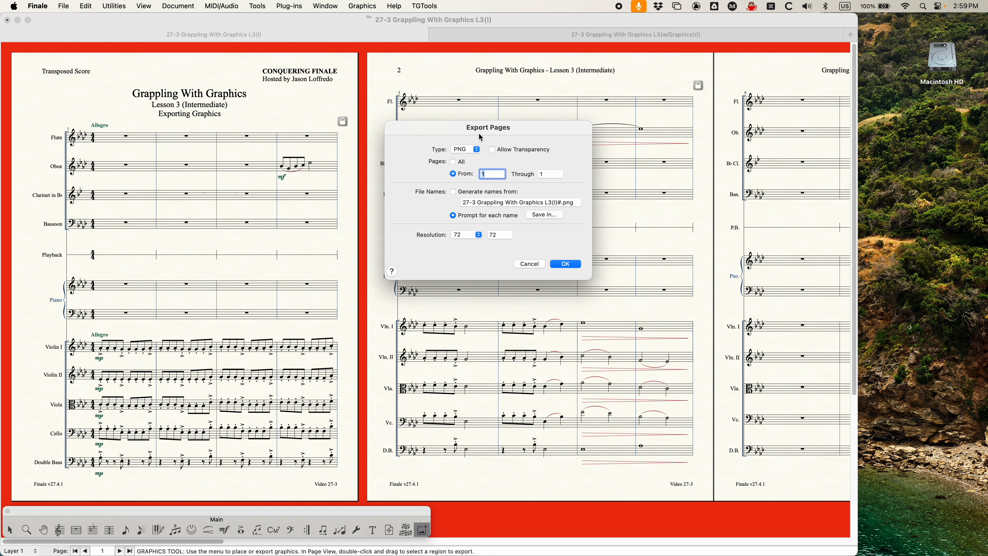
click(475, 150)
click(462, 128)
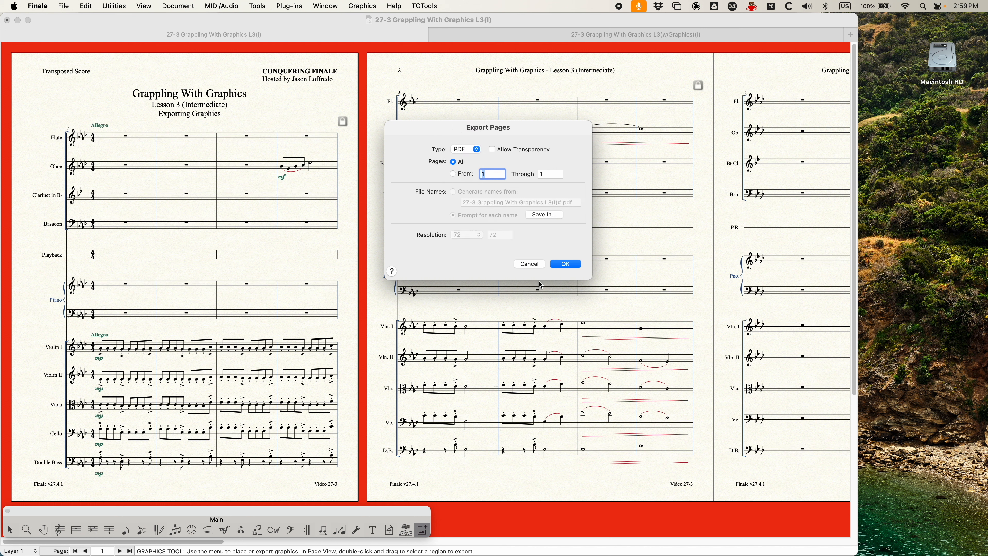
click(530, 264)
Review the PDF saving choices in the print settings, try the Use RGB and Print in Color options, and cancel printing
key(super+p)
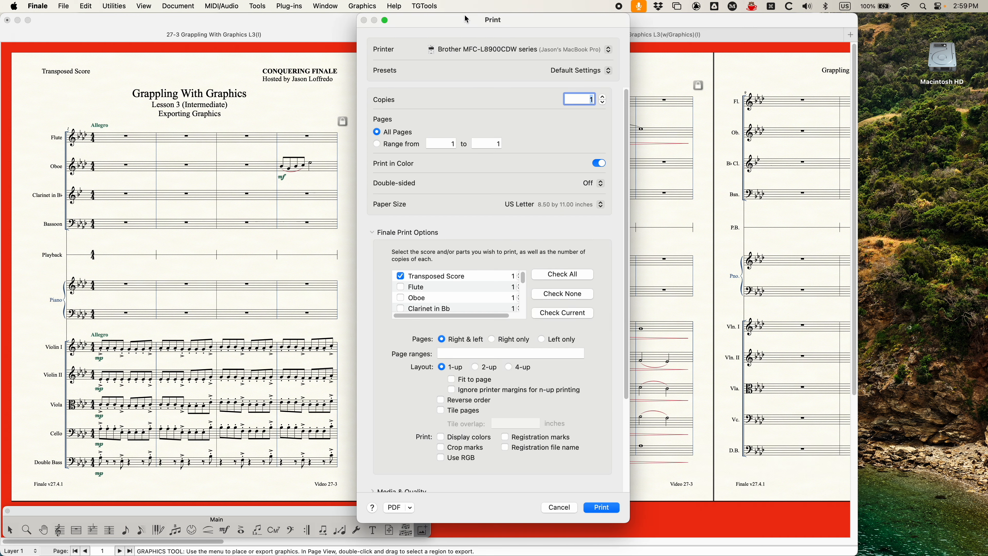
click(410, 507)
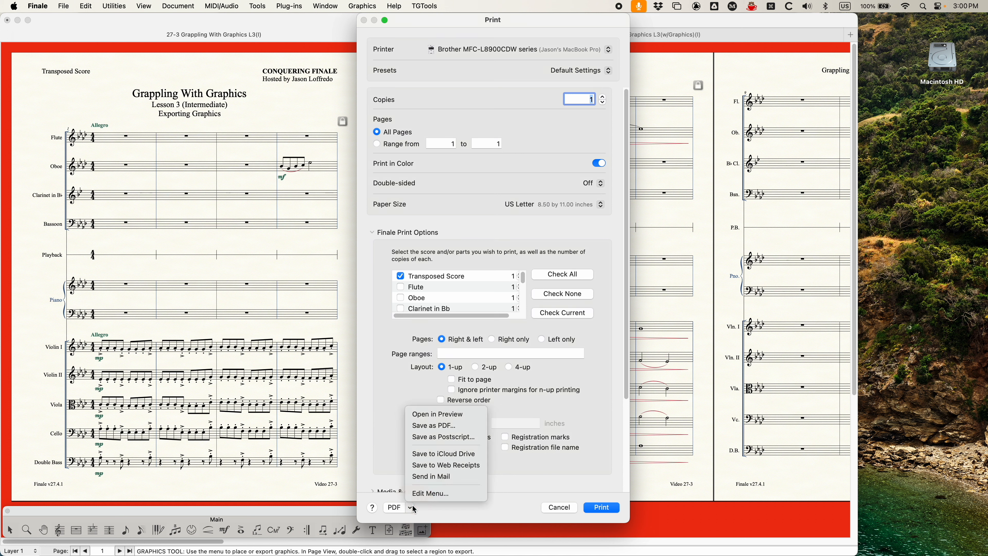
click(381, 416)
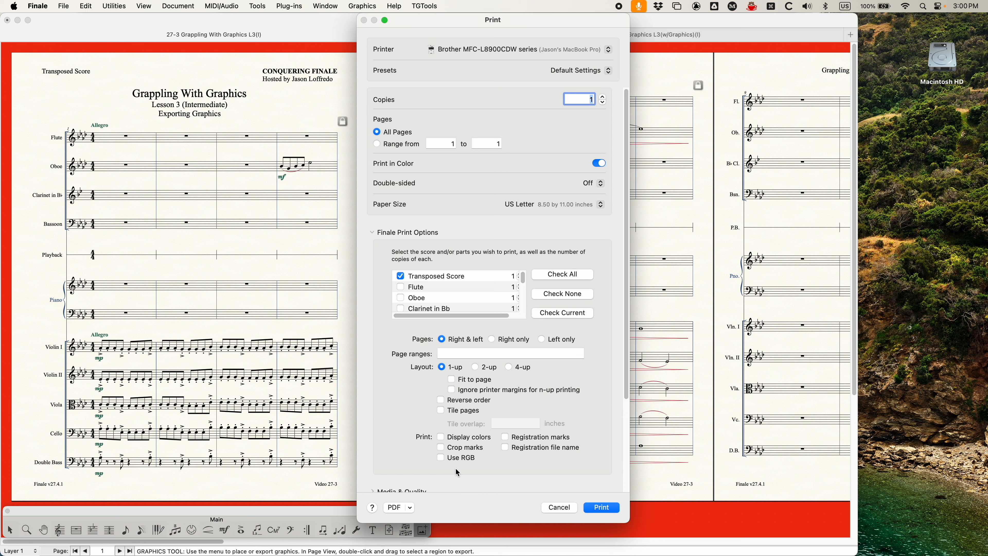
click(441, 459)
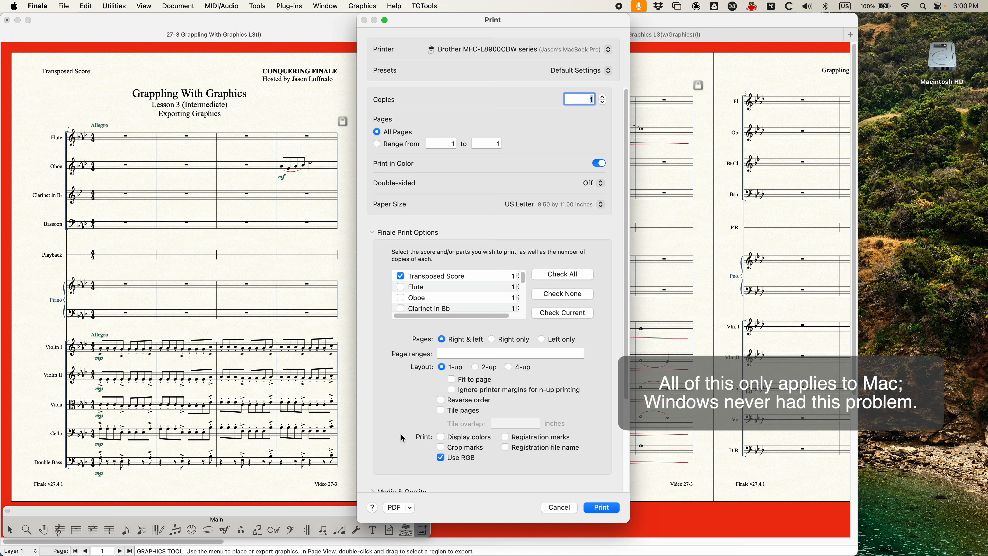
click(599, 163)
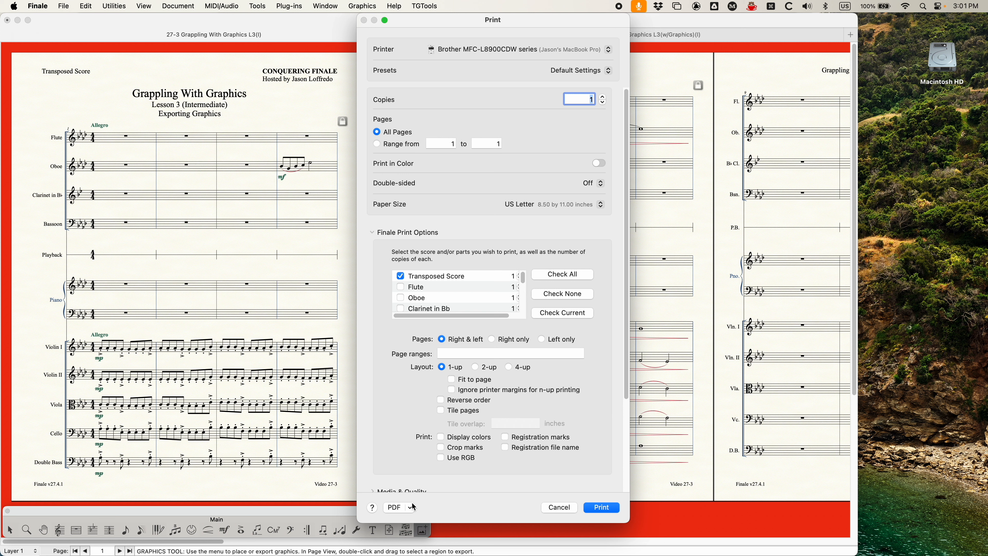
click(441, 458)
click(441, 459)
click(560, 506)
Try the Allow Transparency option for the PDF page export and cancel the export
click(357, 5)
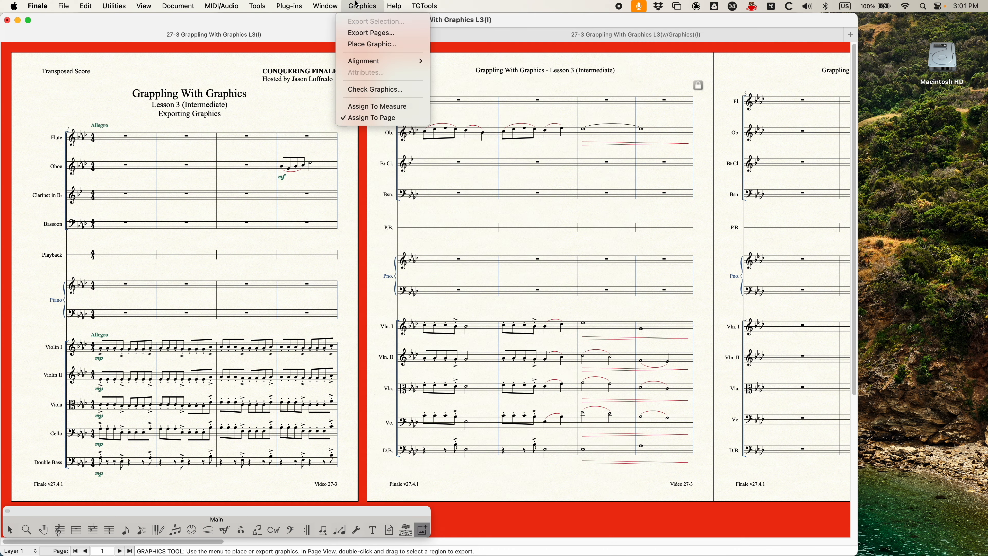
click(368, 32)
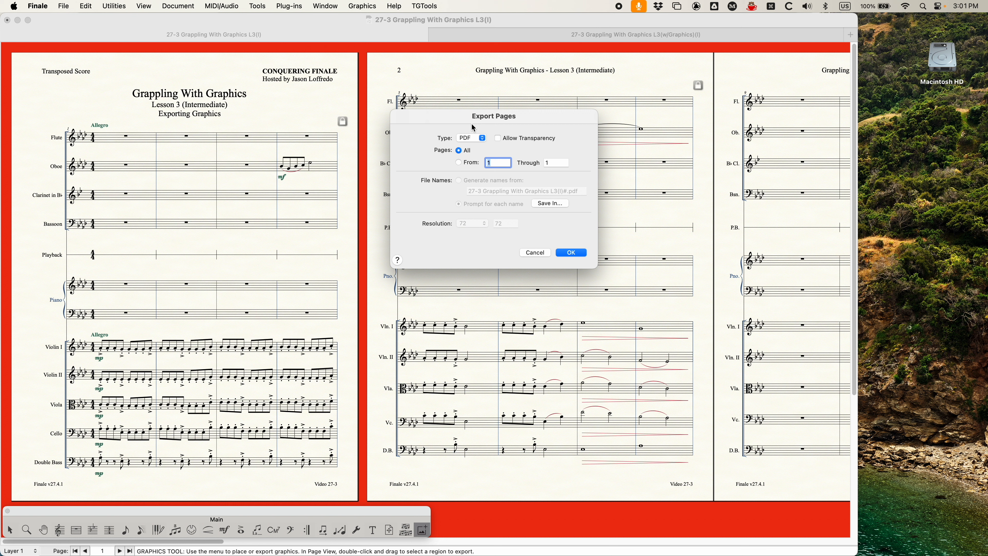
drag(454, 114, 443, 128)
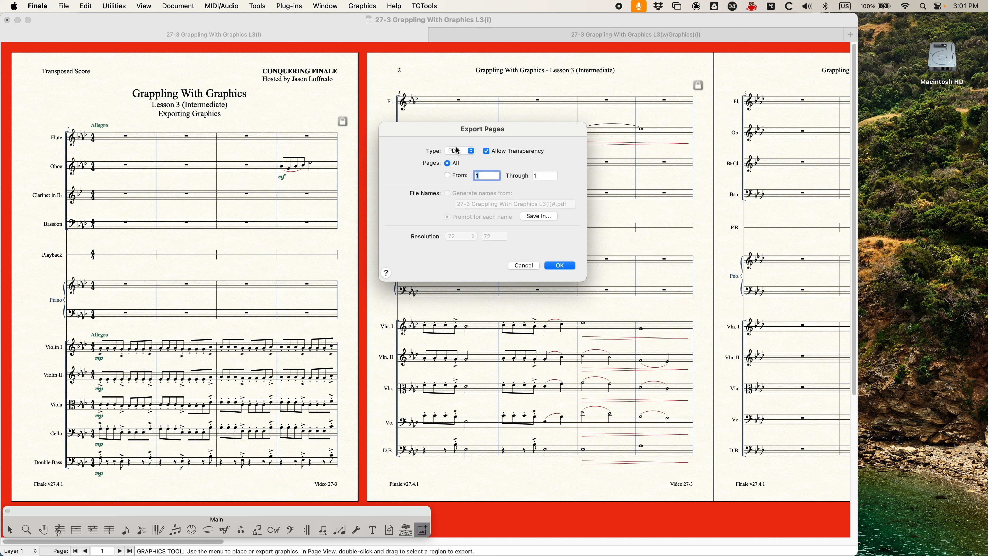
click(495, 153)
click(525, 265)
Try selecting all instrumental parts together with the score for printing, restore the selection to the current document, and cancel printing
key(super+p)
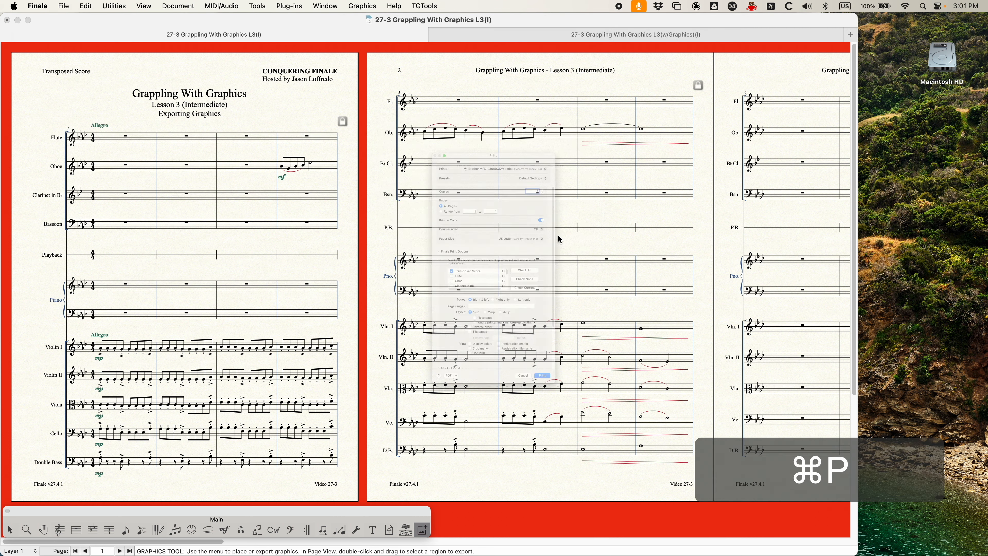
click(401, 287)
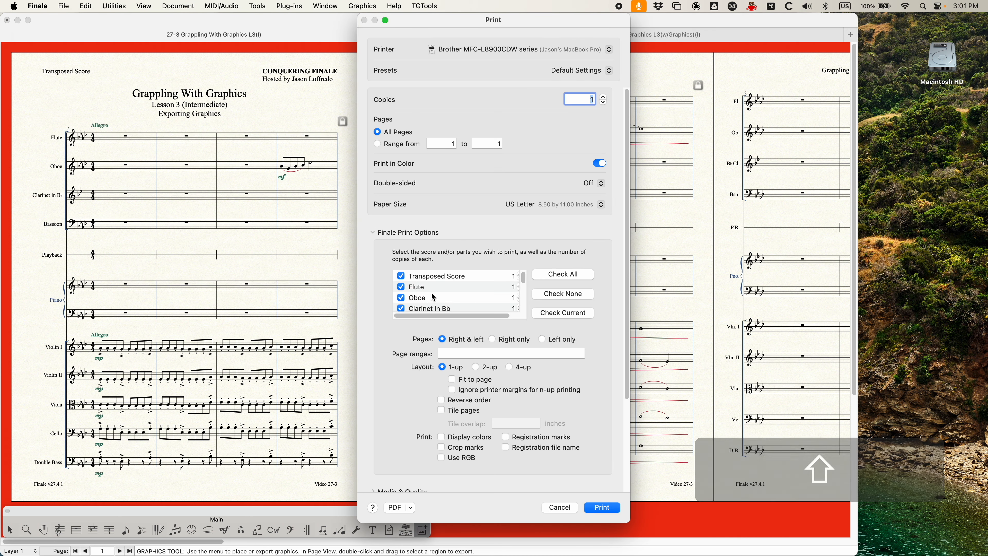
scroll(447, 294, down, 3)
scroll(405, 306, up, 4)
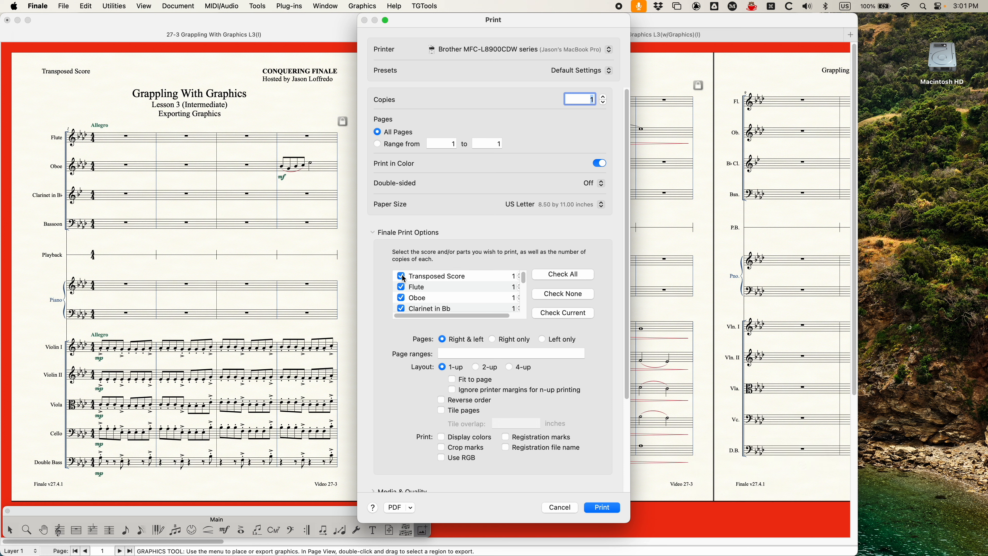
scroll(402, 279, down, 2)
scroll(425, 286, up, 2)
scroll(424, 285, down, 2)
scroll(424, 285, up, 3)
click(579, 311)
click(559, 502)
click(562, 508)
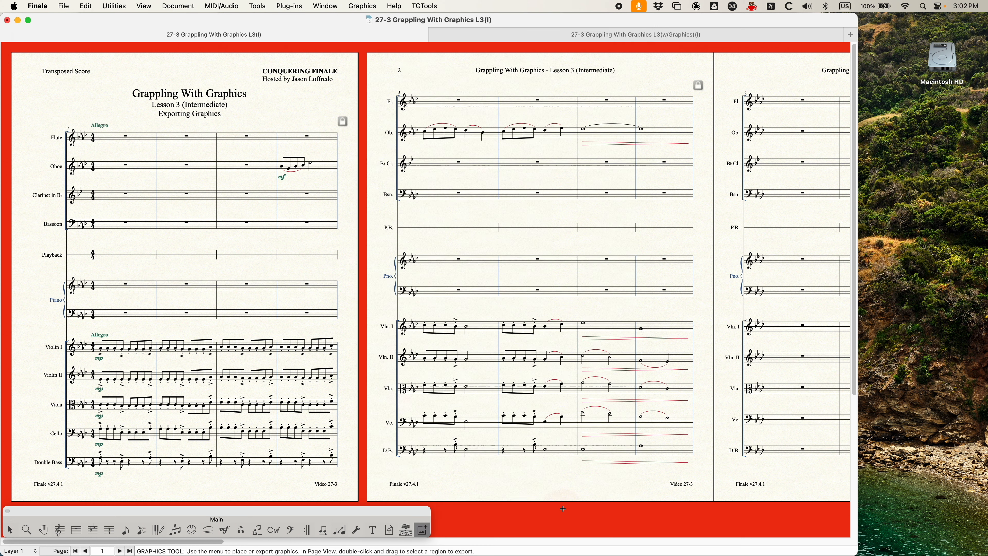
Try a PNG page export with the resolution set to 600 and cancel the export
click(364, 6)
click(369, 31)
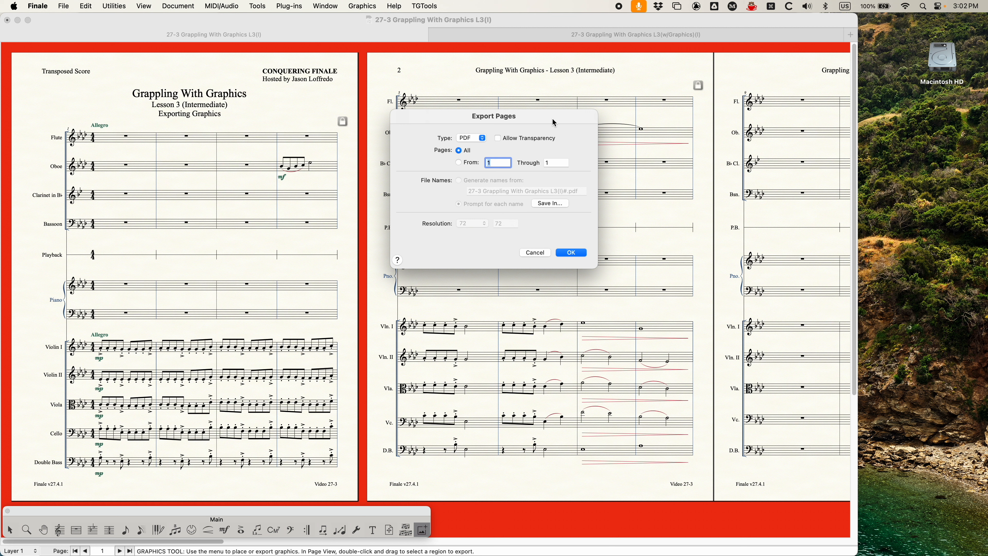
click(471, 138)
click(469, 155)
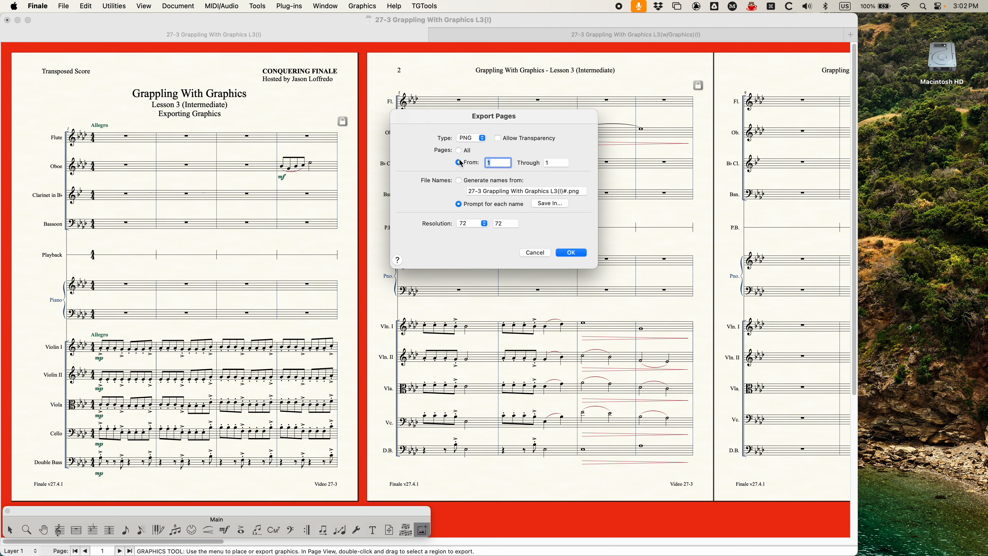
click(470, 223)
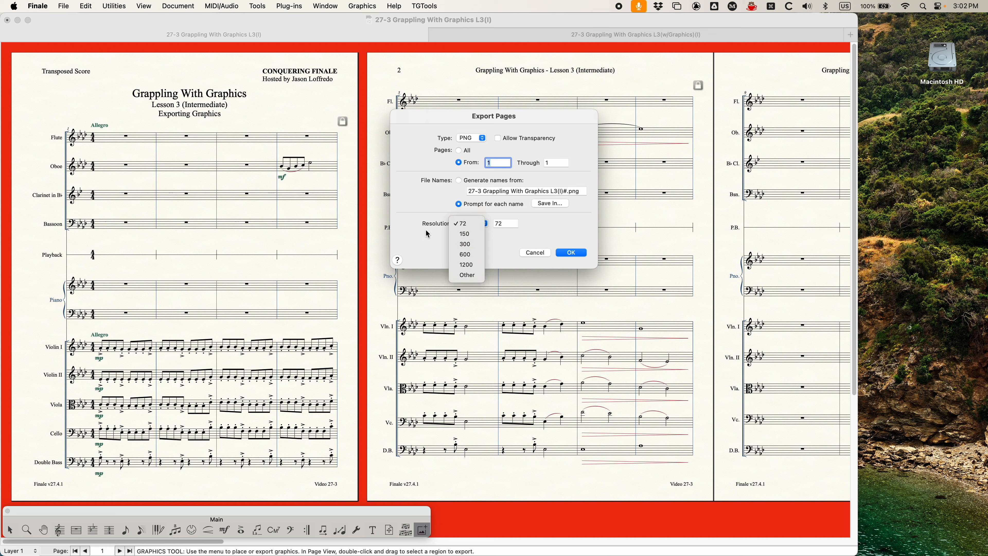
click(466, 268)
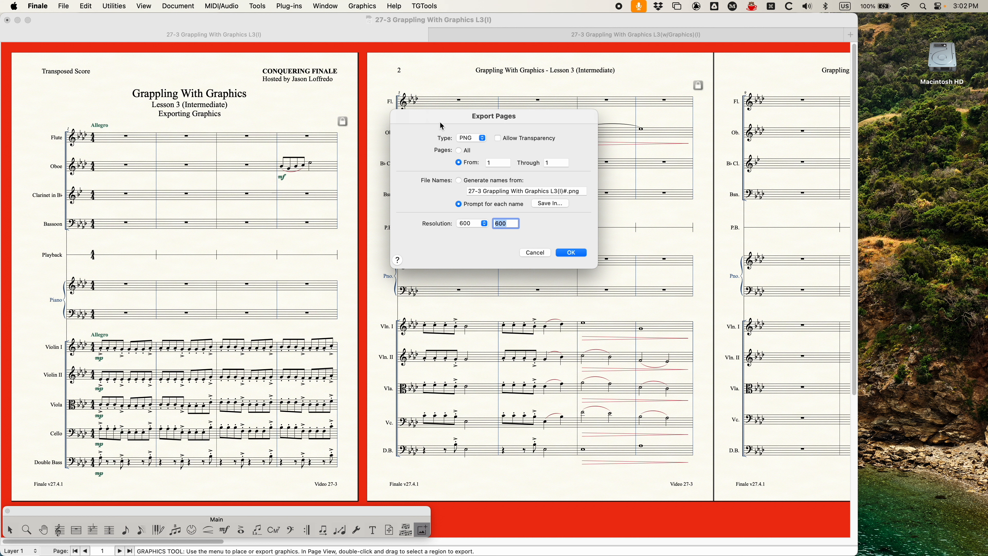
click(536, 253)
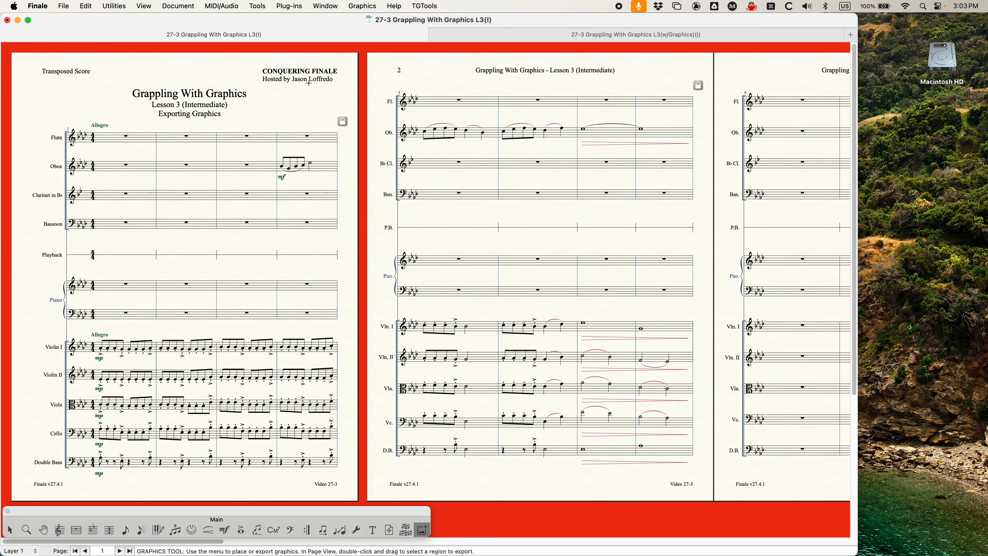
Switch the document from the full score to the Oboe part
click(177, 5)
key(super+space)
click(179, 9)
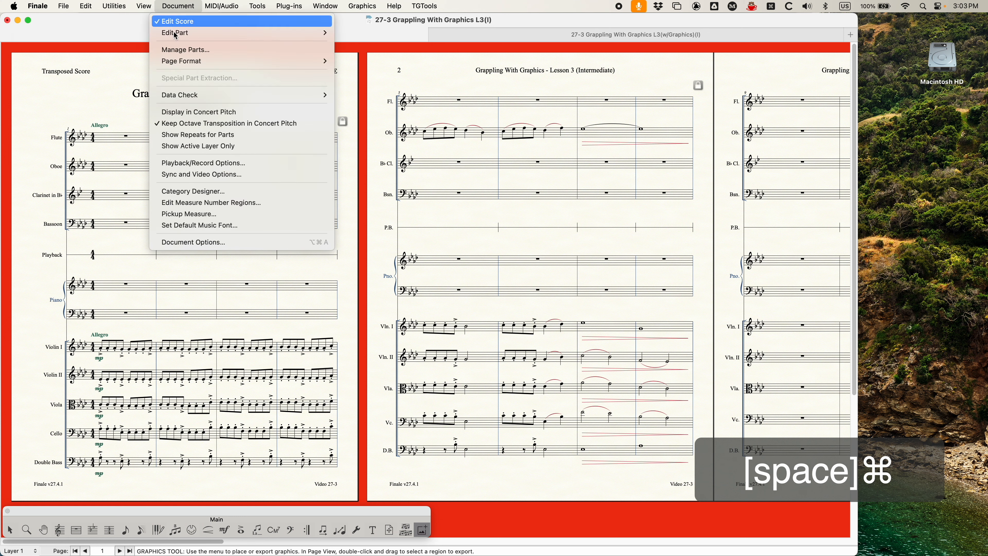
mouse_move(176, 36)
click(346, 44)
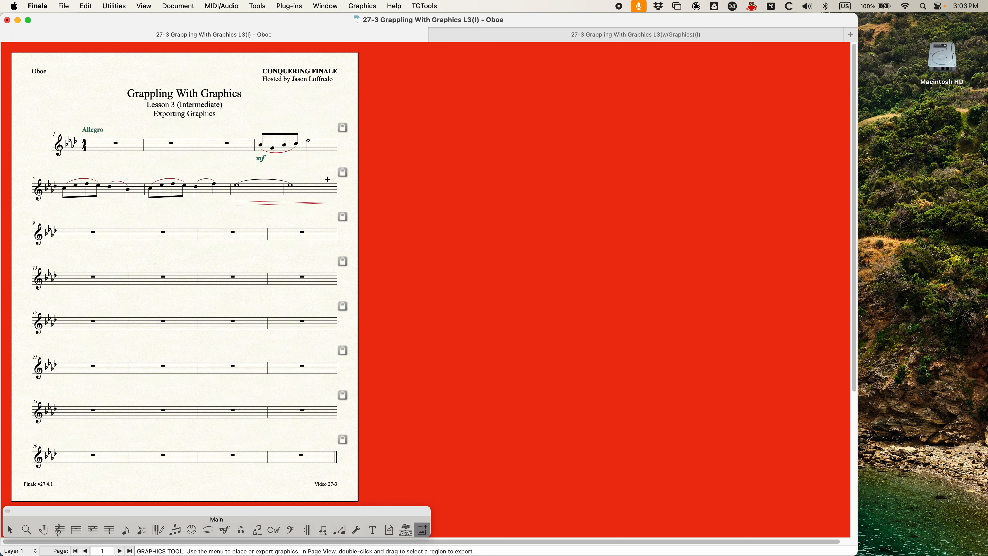
Select a rectangular region around measure 4 of the Oboe part with the Graphics tool
key(super+equal)
key(super+equal)
key(super+equal)
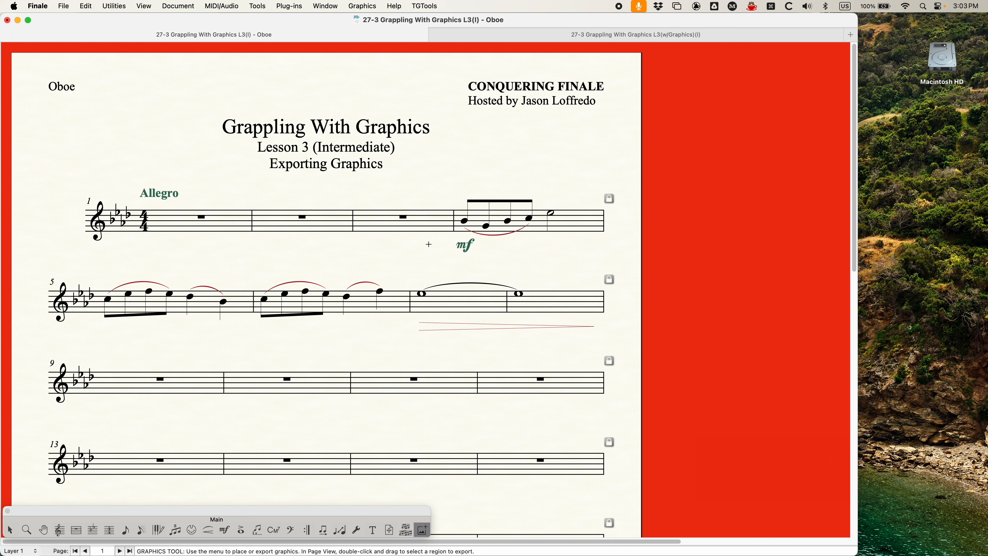
click(368, 5)
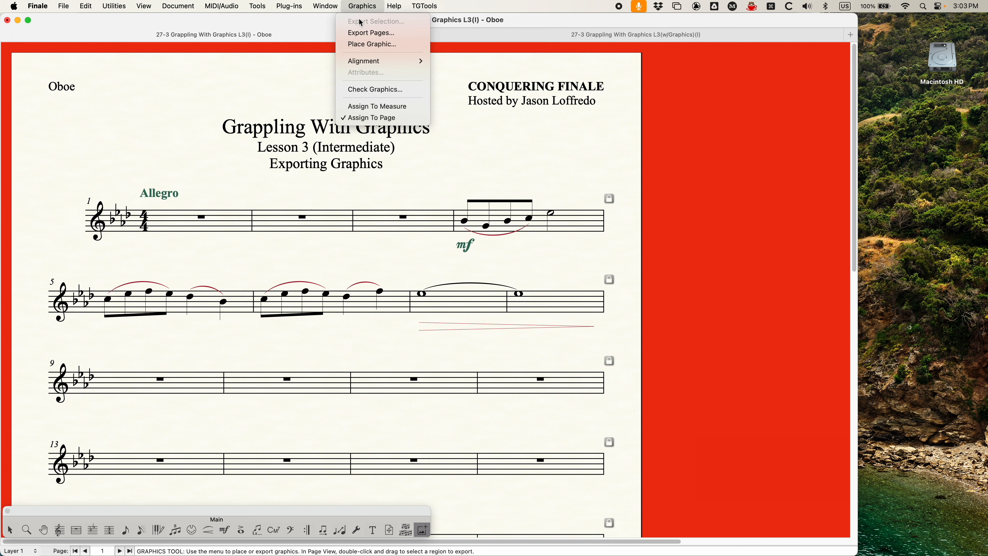
click(367, 5)
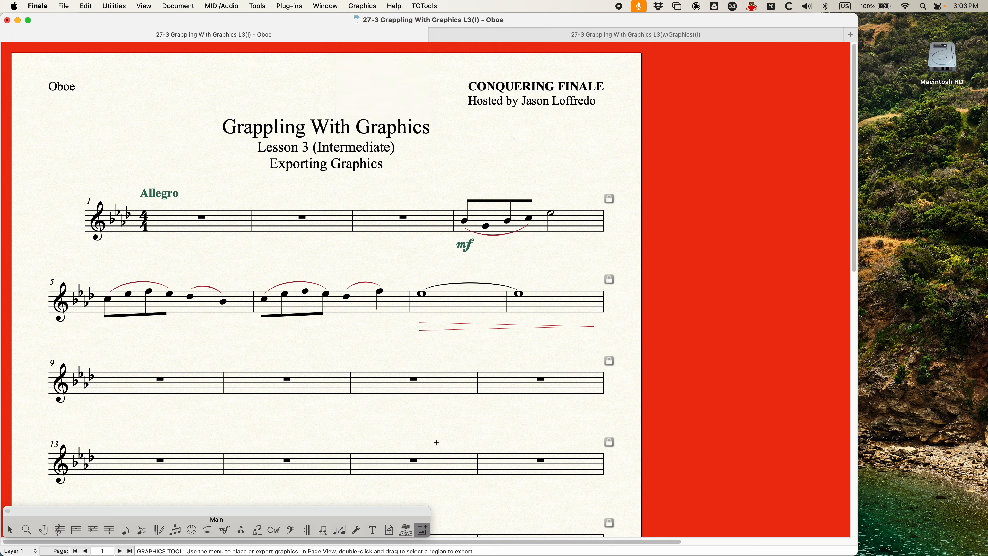
click(448, 184)
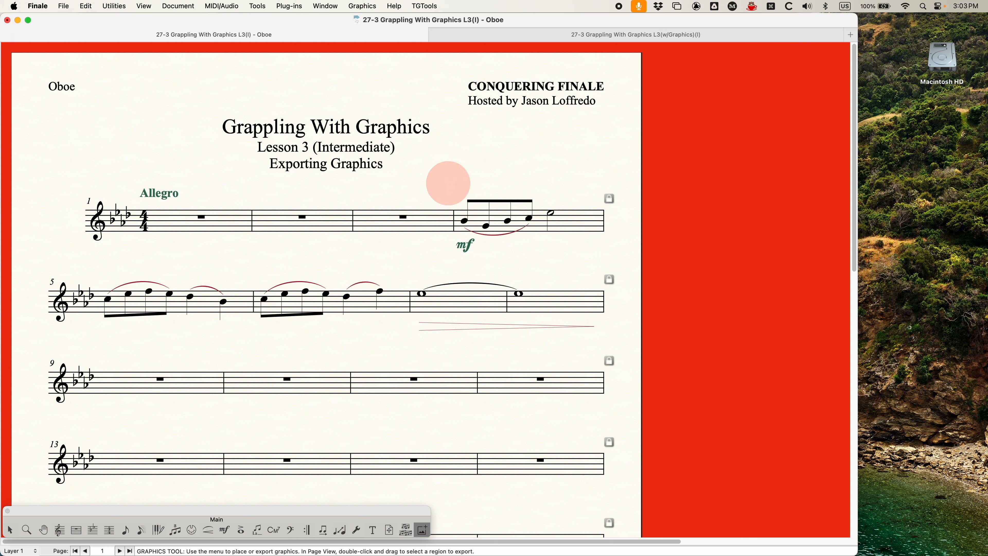
drag(448, 183, 621, 262)
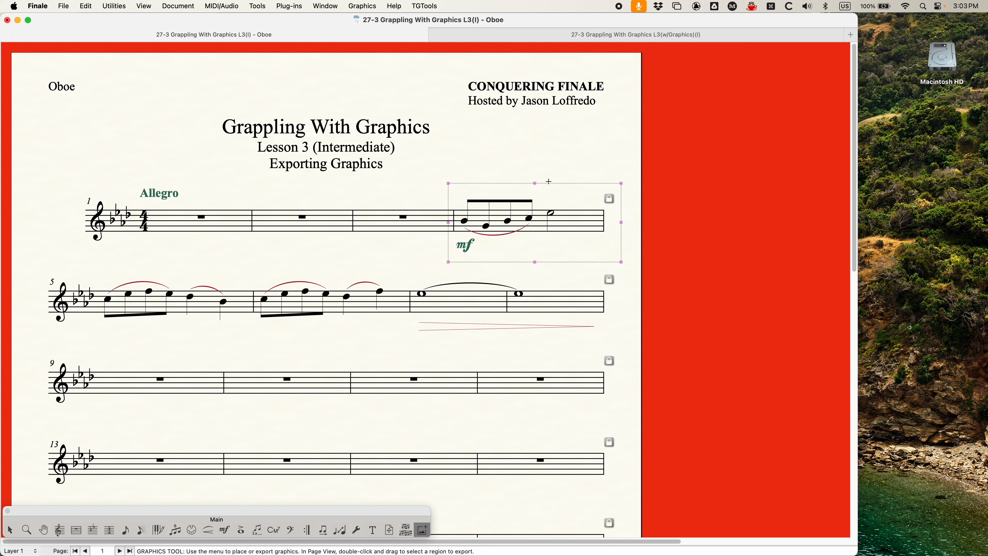
Adjust the edges of the export region so it closely frames measure 4 and its mf dynamic
drag(536, 185, 536, 190)
drag(448, 226, 448, 226)
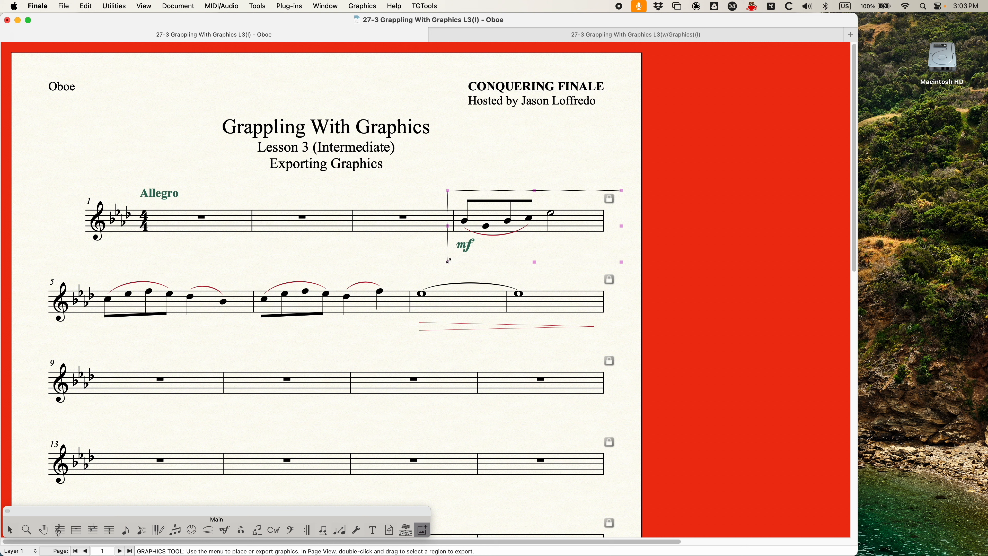
drag(448, 262, 444, 236)
key(shift)
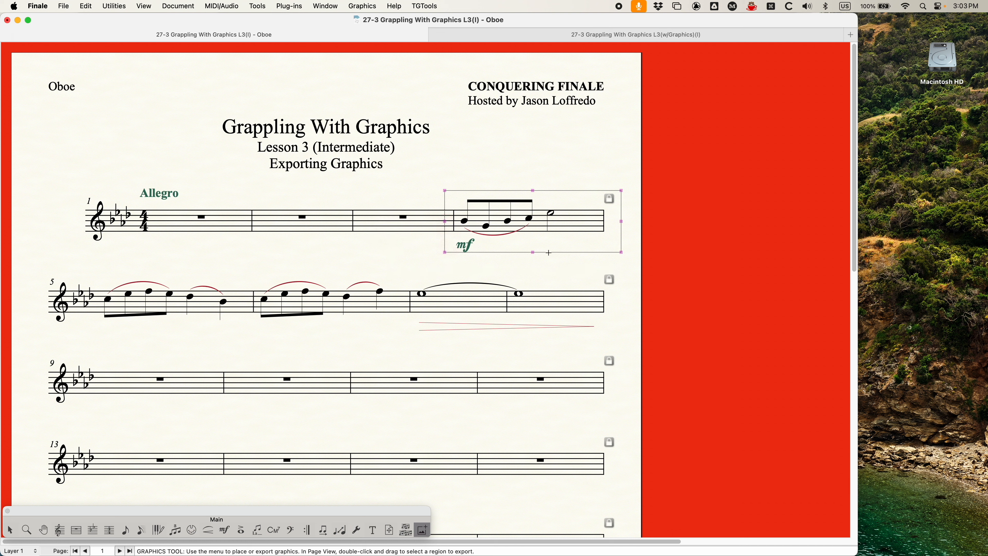
drag(532, 253, 533, 257)
drag(621, 221, 611, 226)
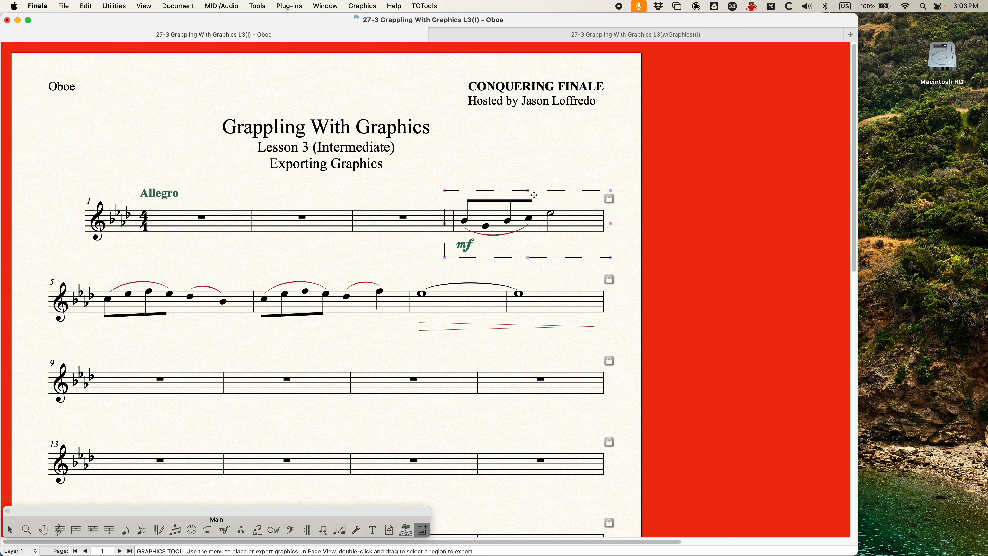
drag(446, 224, 447, 224)
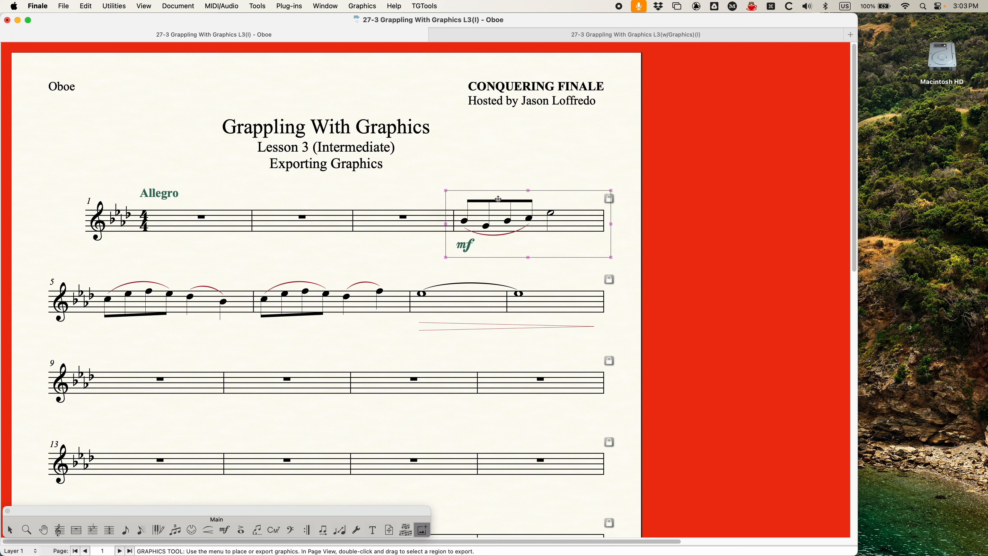
Export the selected region as a PNG at a resolution of 1200, saved to the Desktop as Oboe
click(360, 5)
click(365, 21)
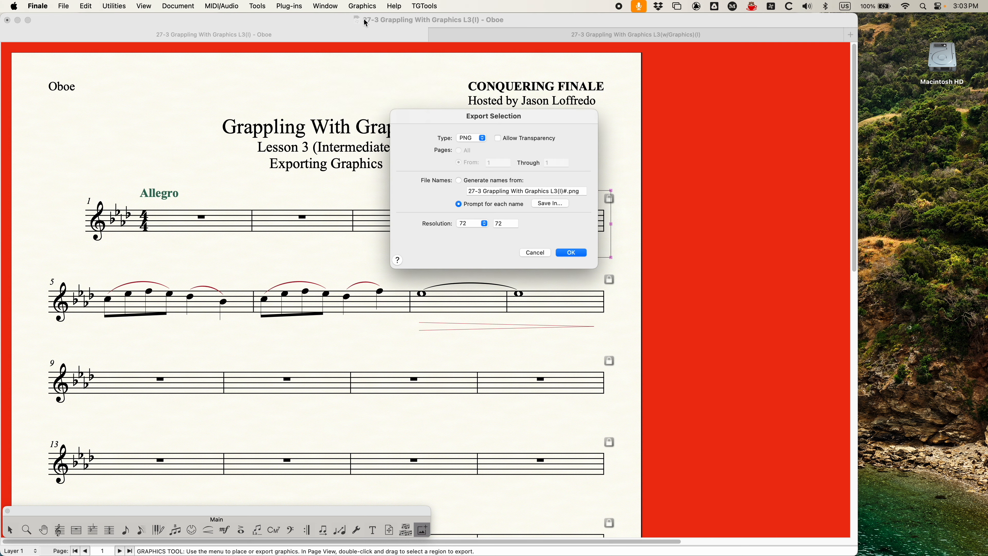
drag(505, 116, 352, 142)
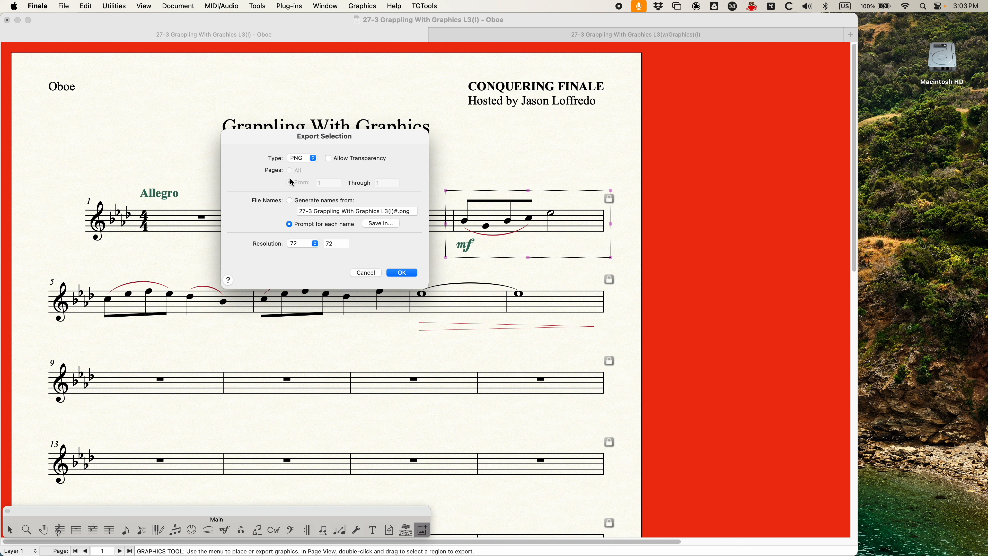
click(310, 159)
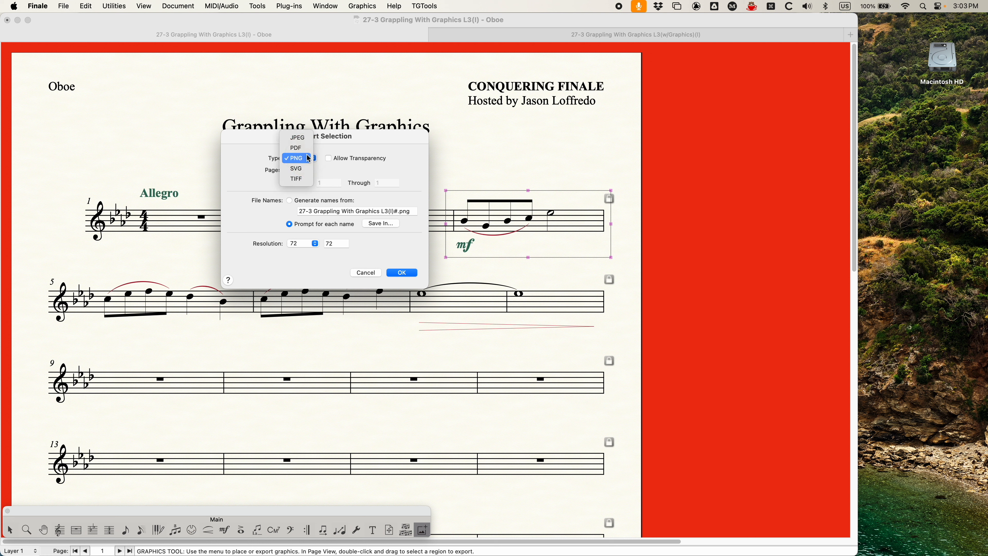
click(391, 148)
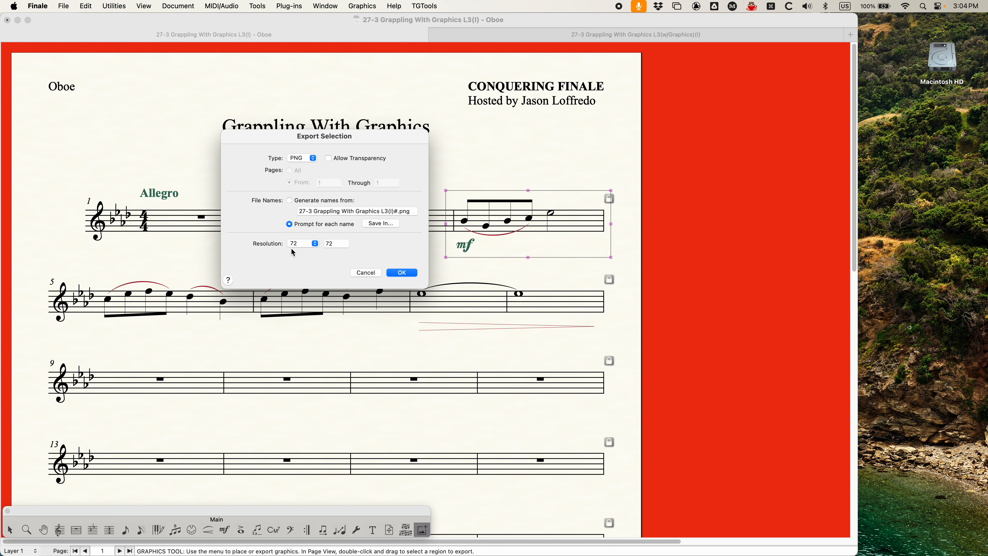
click(303, 244)
click(296, 274)
click(305, 242)
click(291, 258)
click(396, 277)
text(Oboe)
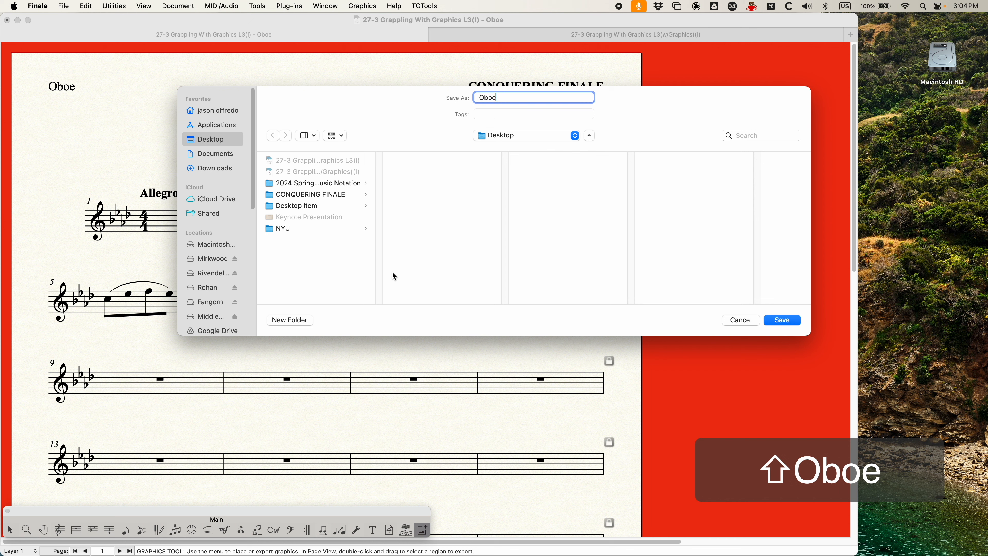
key(Return)
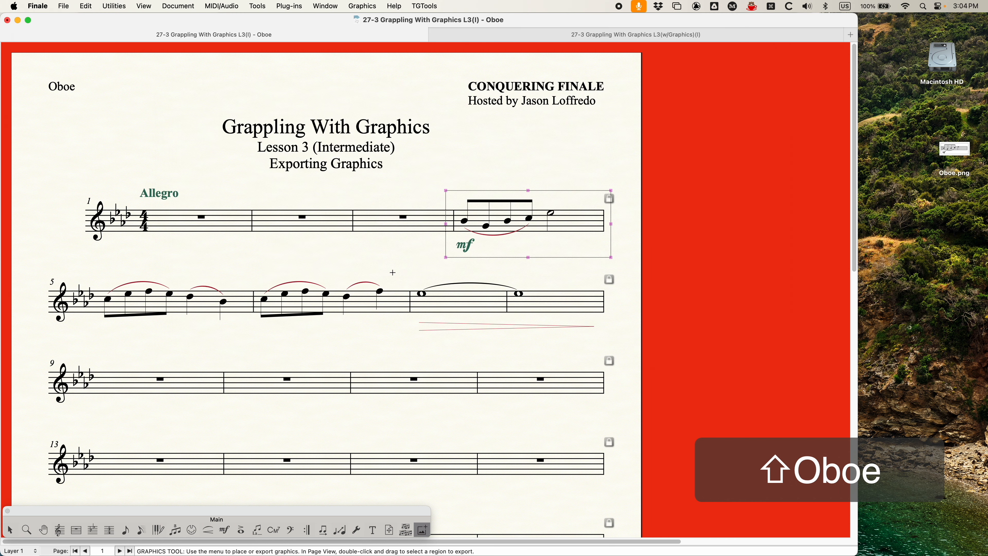
Open Oboe.png in Preview, examine the exported notation's quality in a smaller window, close it, and return to Finale
click(956, 151)
double_click(955, 151)
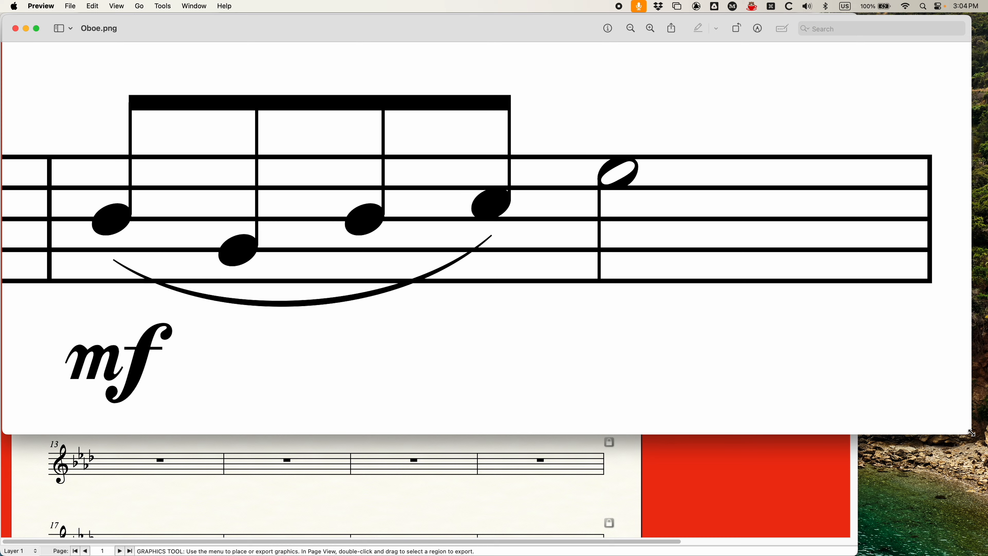
drag(969, 432, 283, 165)
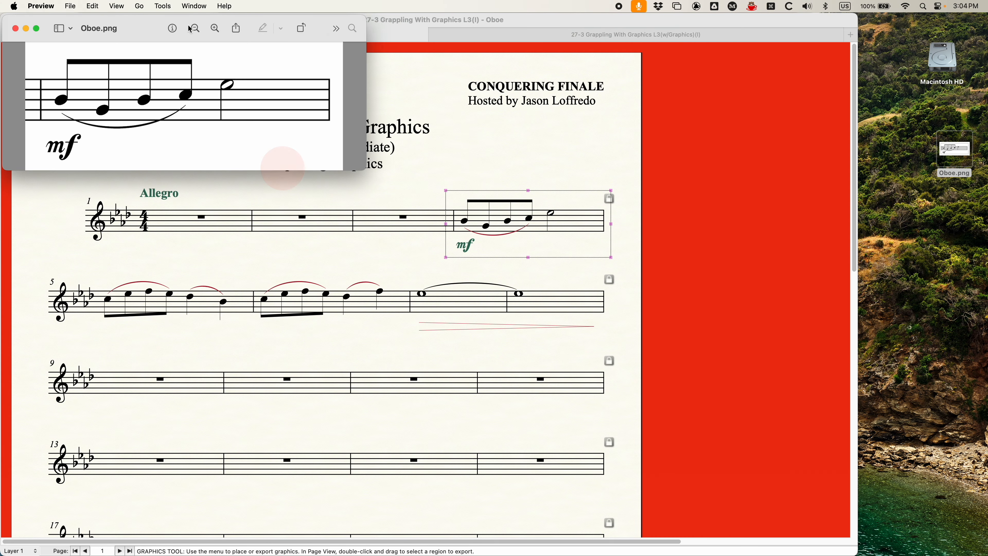
drag(162, 29, 407, 102)
click(268, 101)
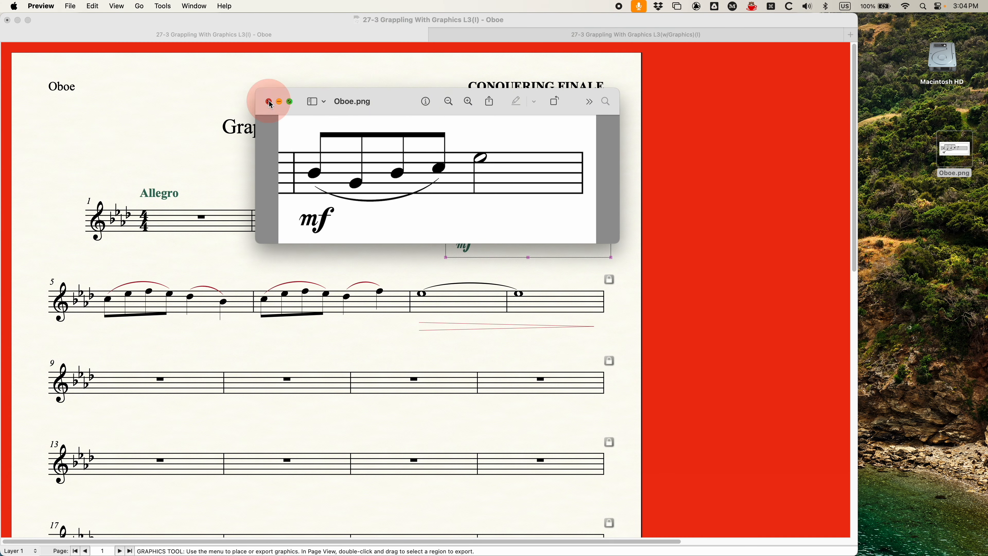
click(332, 26)
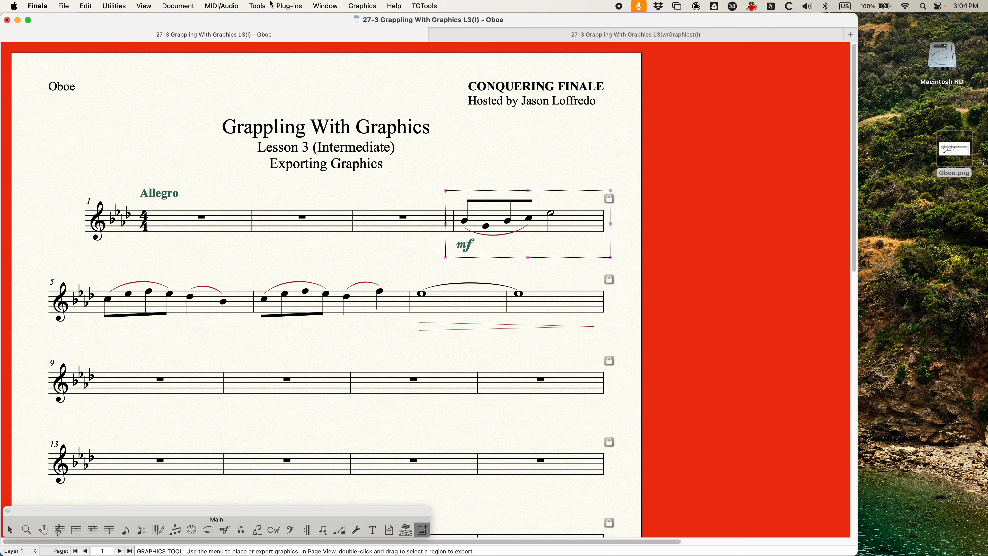
Export the same selection as a PNG at a resolution of 72, saved to the Desktop as Oboe 72
click(372, 5)
click(375, 22)
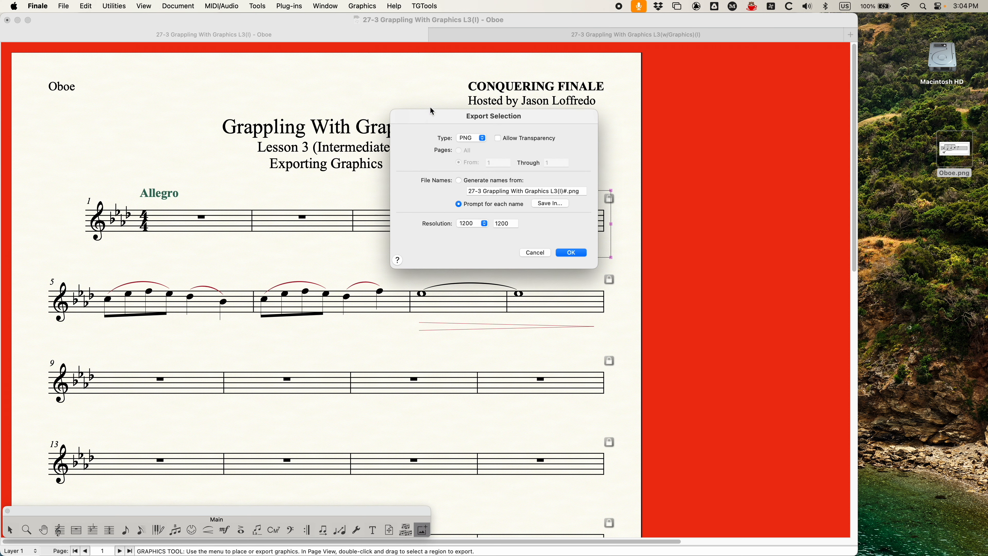
click(474, 225)
click(463, 182)
click(577, 255)
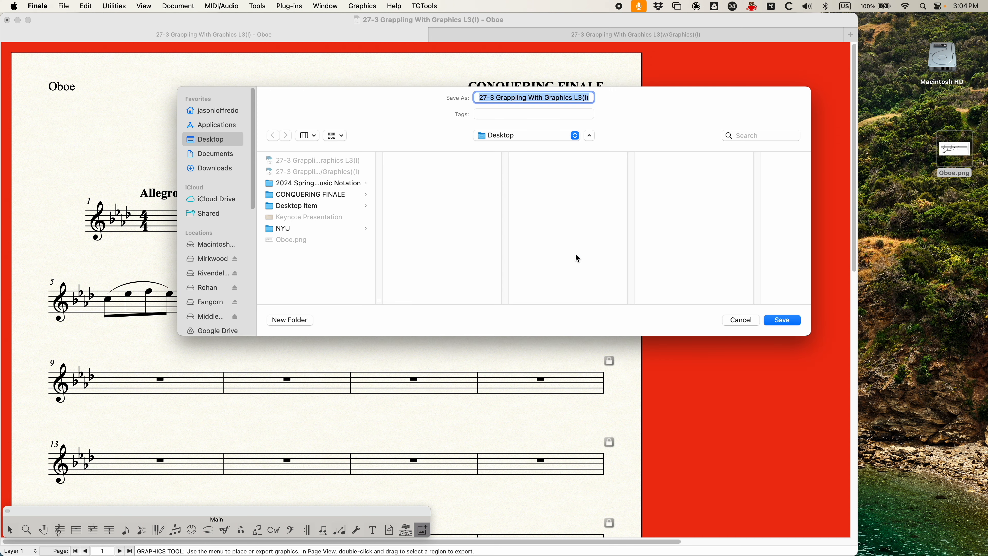
text(Oboe 72)
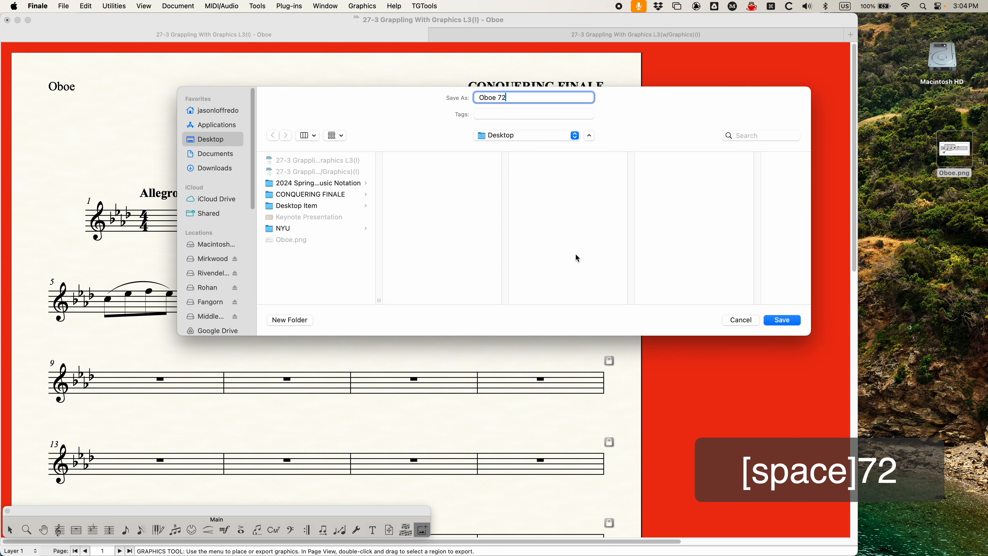
key(Return)
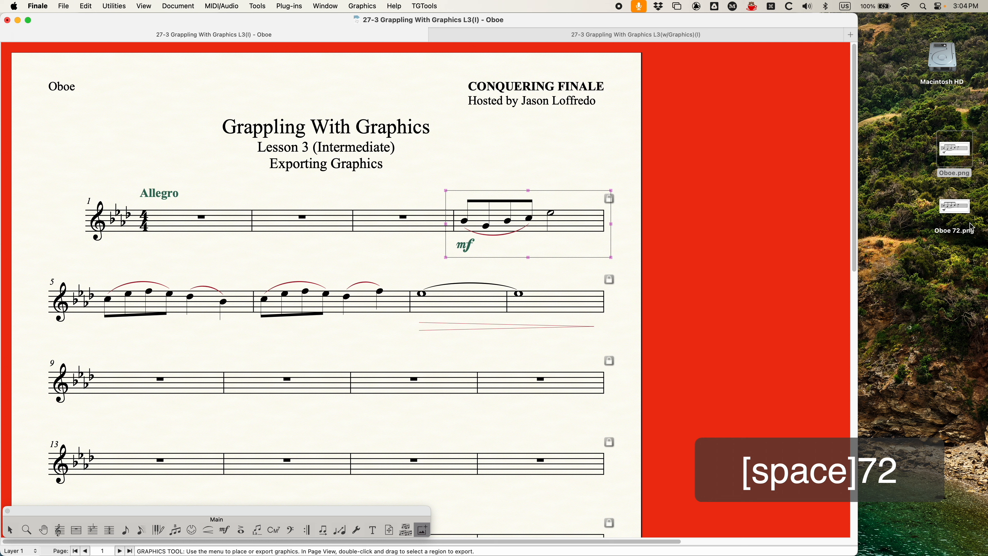
Open Oboe 72.png in Preview, enlarge the image to examine its sharpness, and close it
double_click(971, 227)
drag(284, 50, 338, 50)
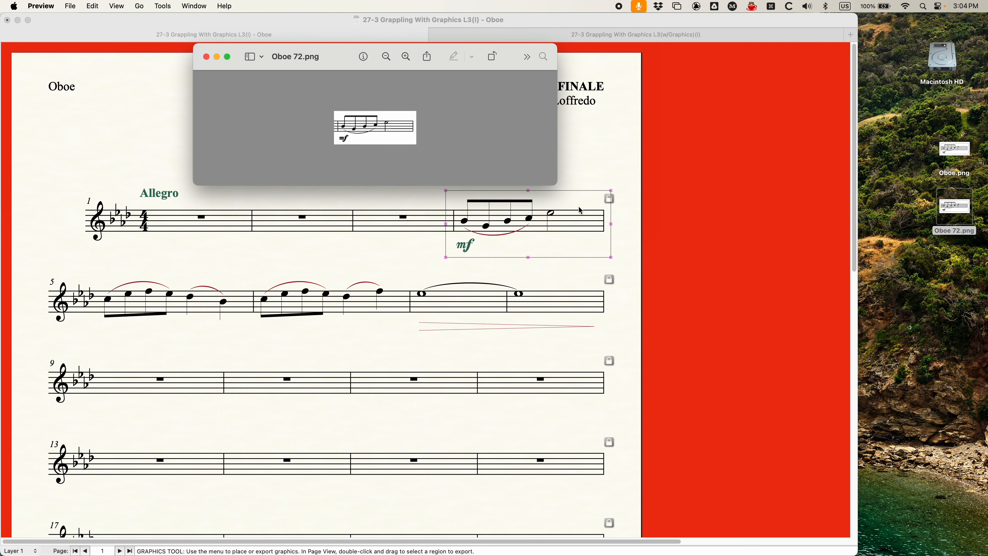
drag(556, 184, 809, 392)
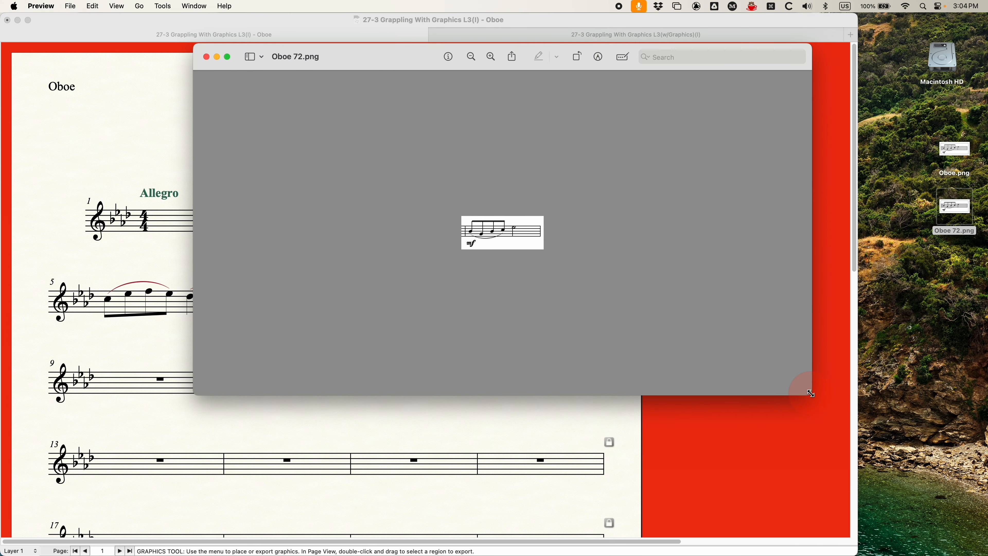
click(492, 57)
click(492, 59)
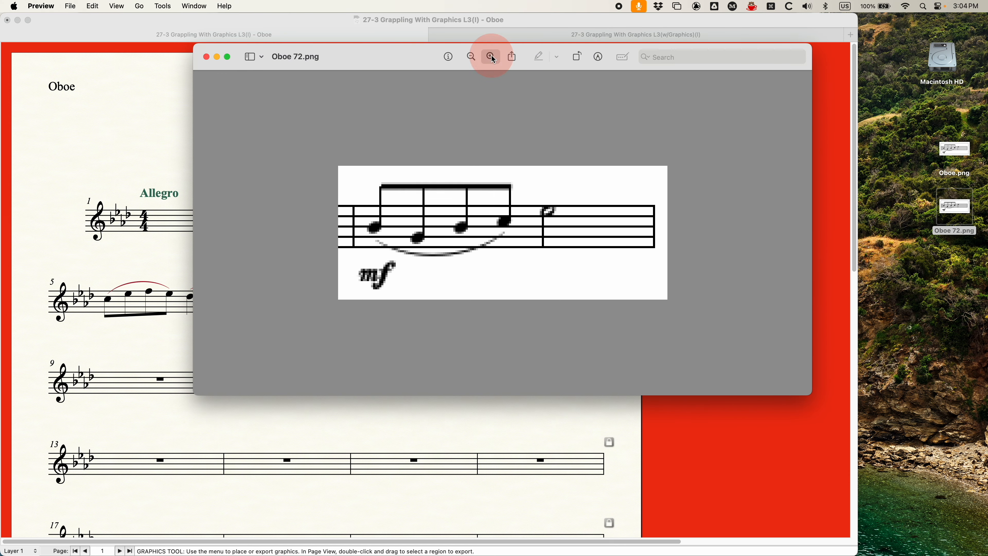
click(491, 57)
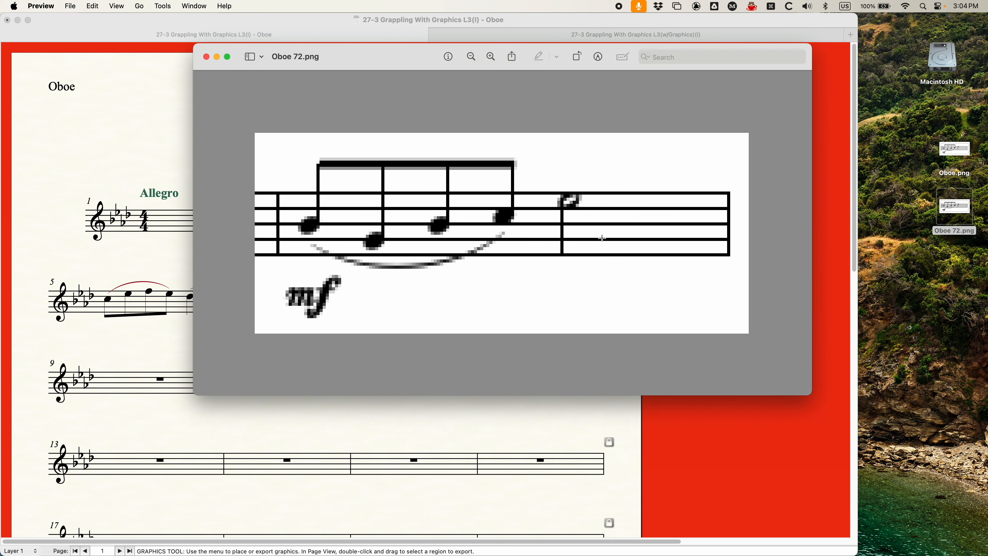
click(206, 58)
click(949, 232)
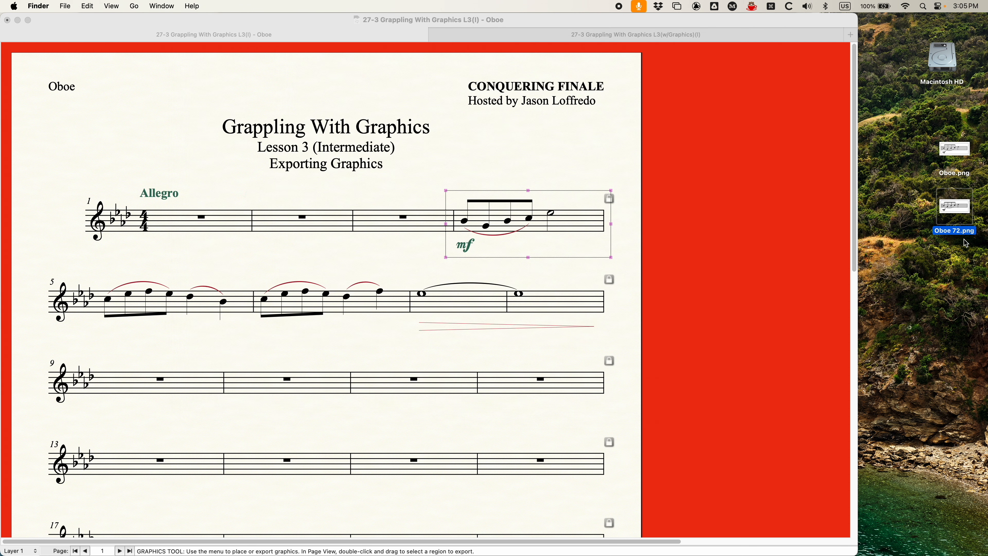
Delete Oboe 72.png from the desktop, and open Oboe.png in a smaller Preview window set aside from the score
key(super+BackSpace)
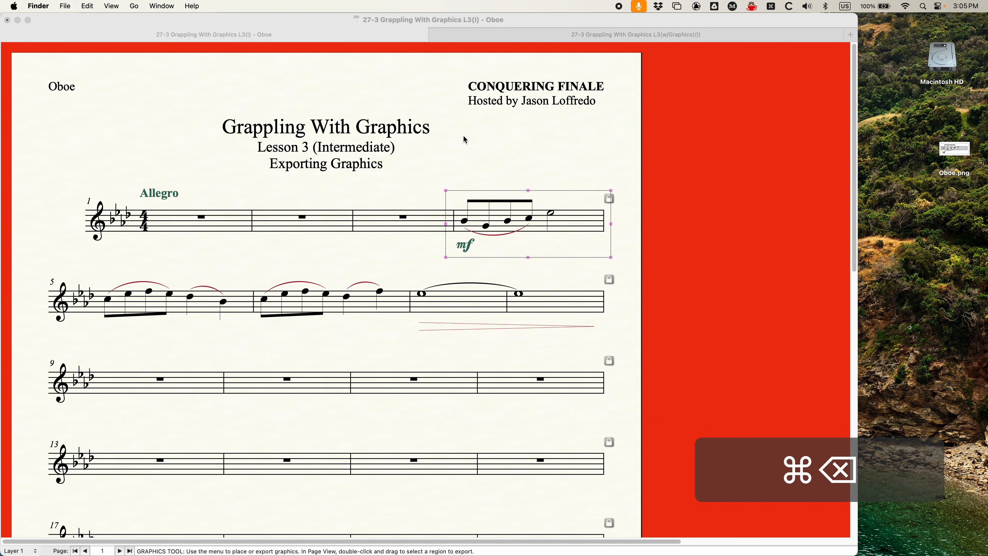
double_click(945, 154)
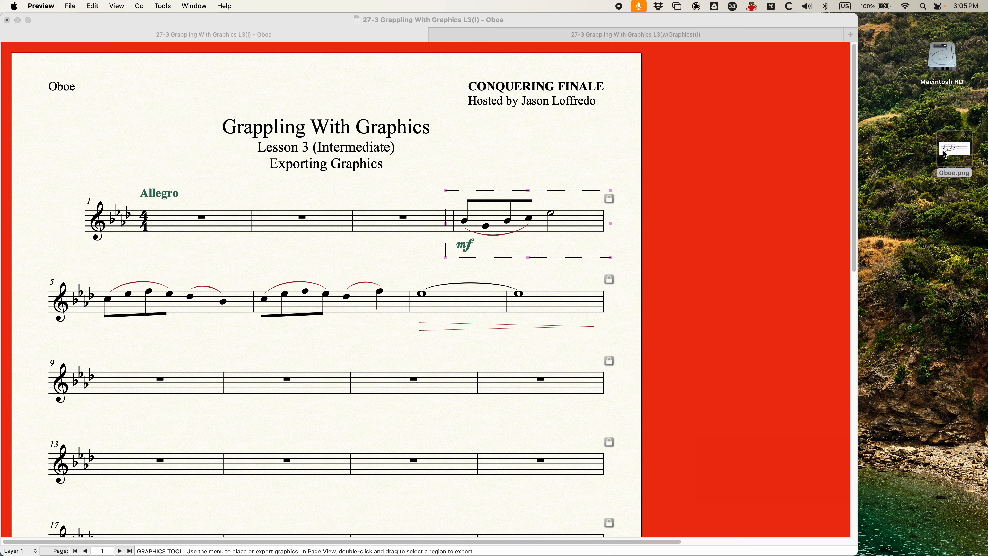
drag(970, 434, 366, 152)
drag(145, 30, 188, 174)
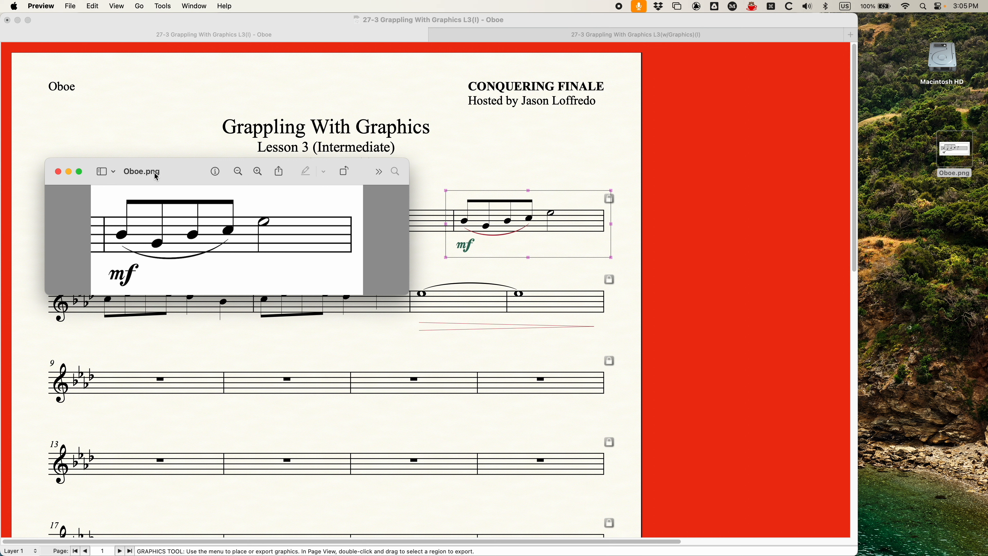
drag(175, 168, 687, 393)
Switch to Finale, take a screenshot of the fourth measure in the first system, and open the capture above the music
click(467, 139)
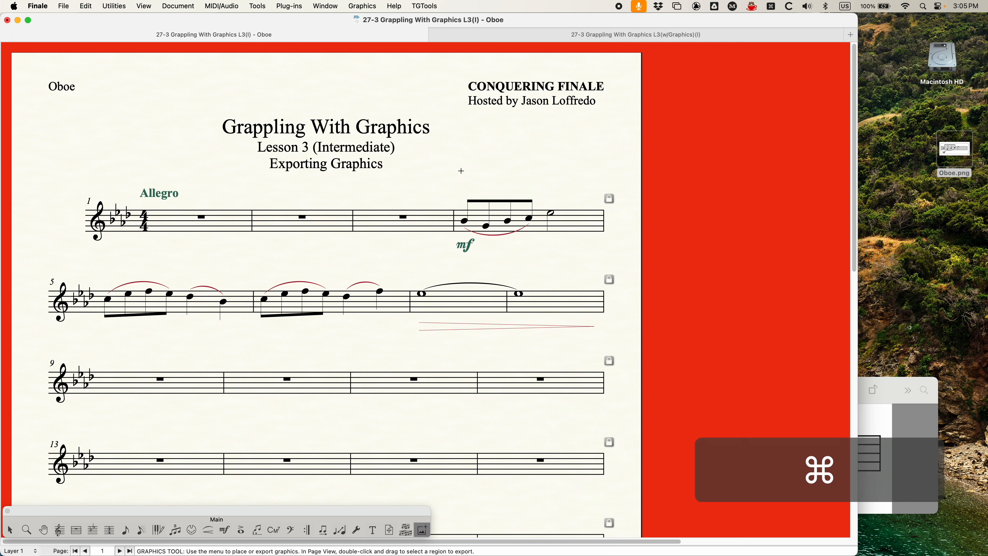
drag(445, 184, 621, 260)
click(953, 517)
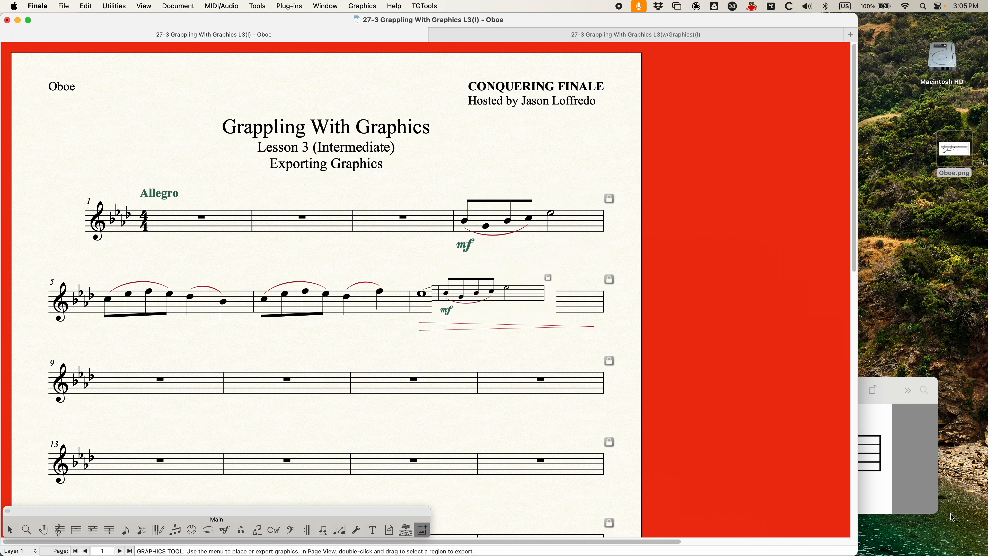
drag(494, 254, 449, 102)
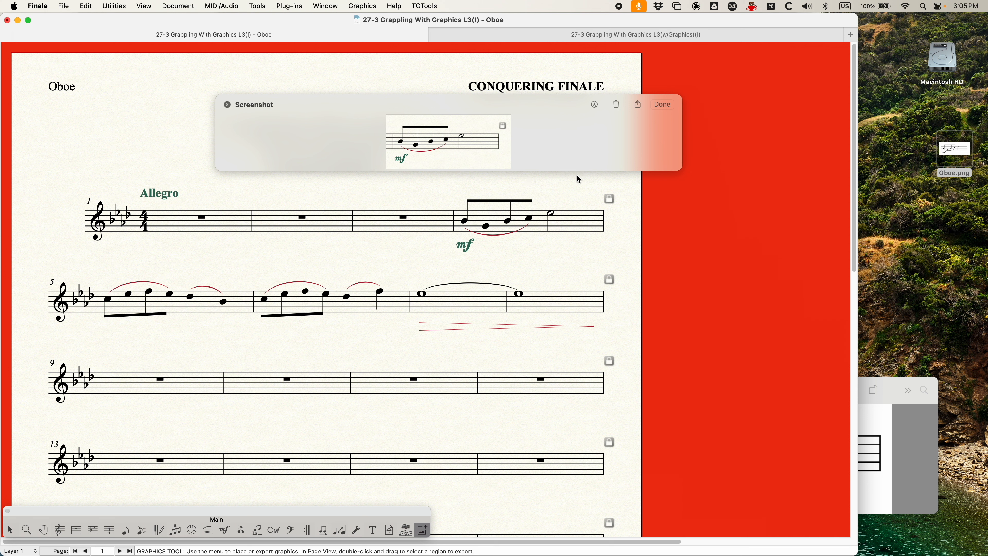
Place the Oboe.png window directly below the screenshot to compare the two images, and close both
double_click(957, 150)
drag(710, 394, 398, 190)
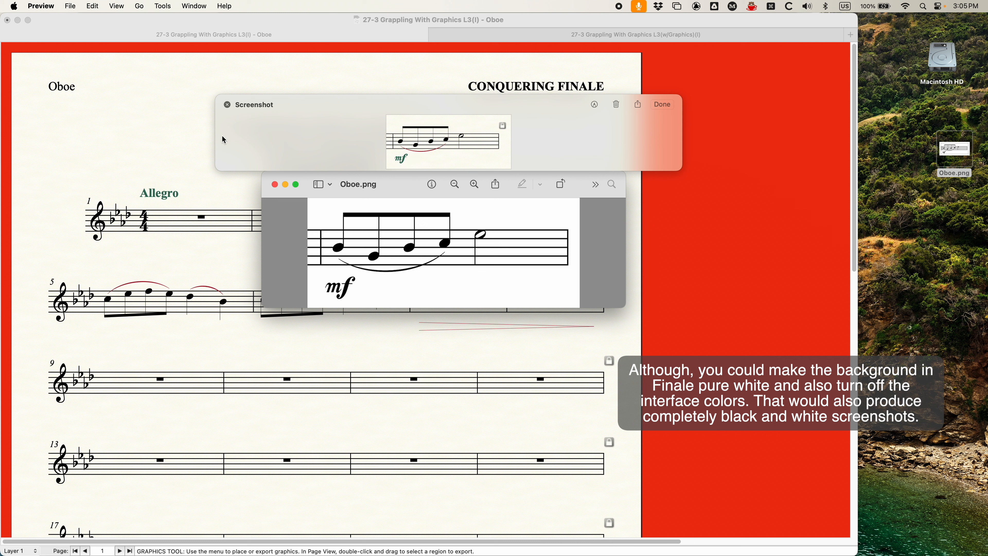
click(228, 104)
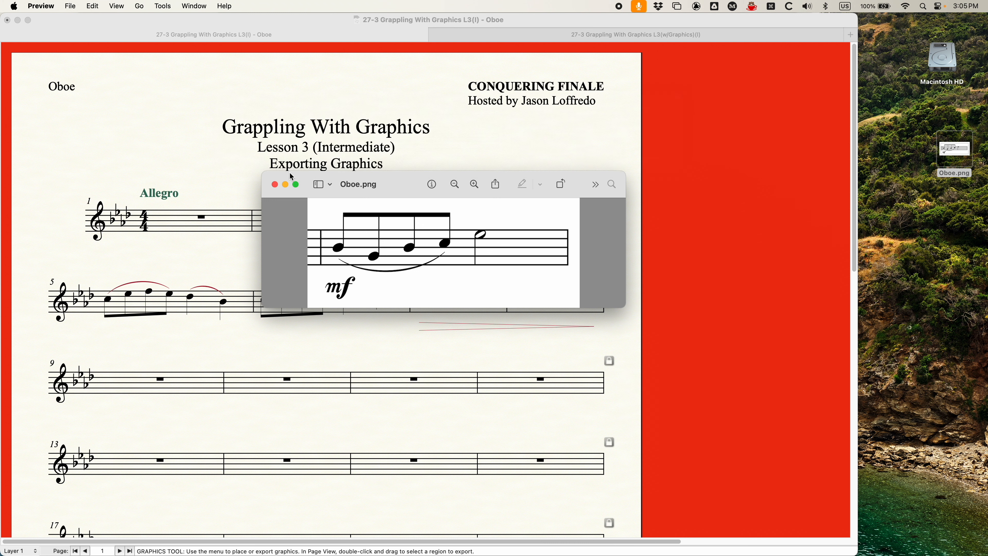
click(275, 186)
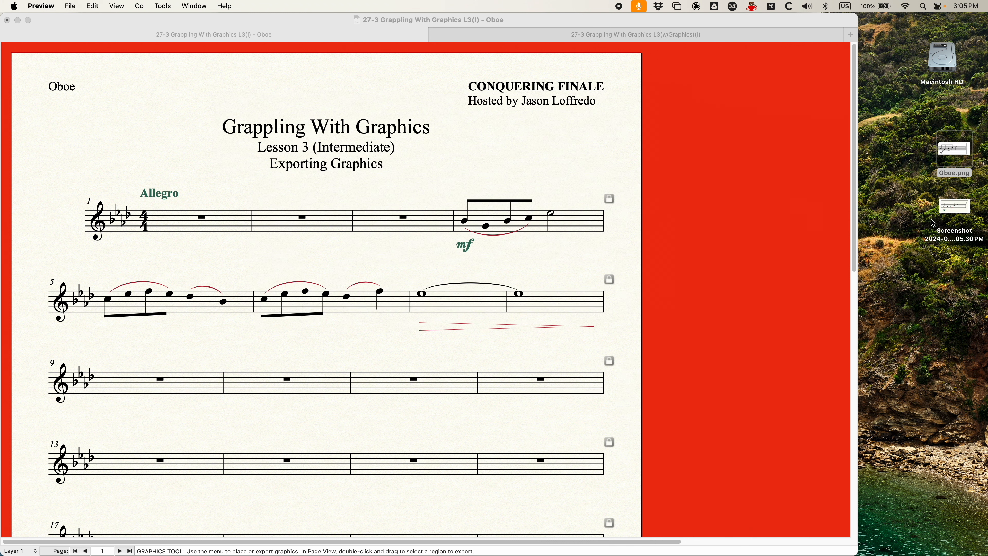
Delete the screenshot file from the desktop, and examine Oboe.png at large size in Preview before closing it
click(956, 207)
key(super+BackSpace)
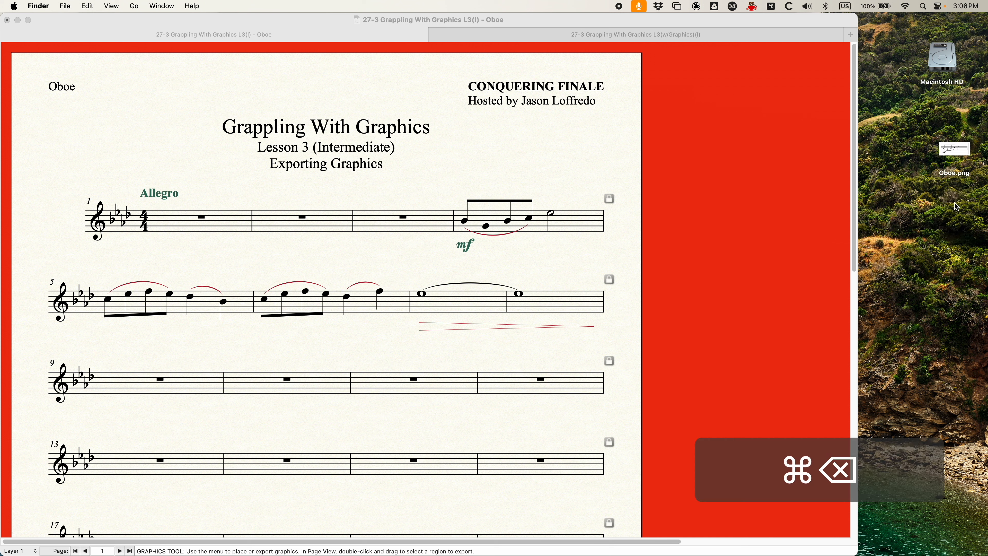
double_click(949, 150)
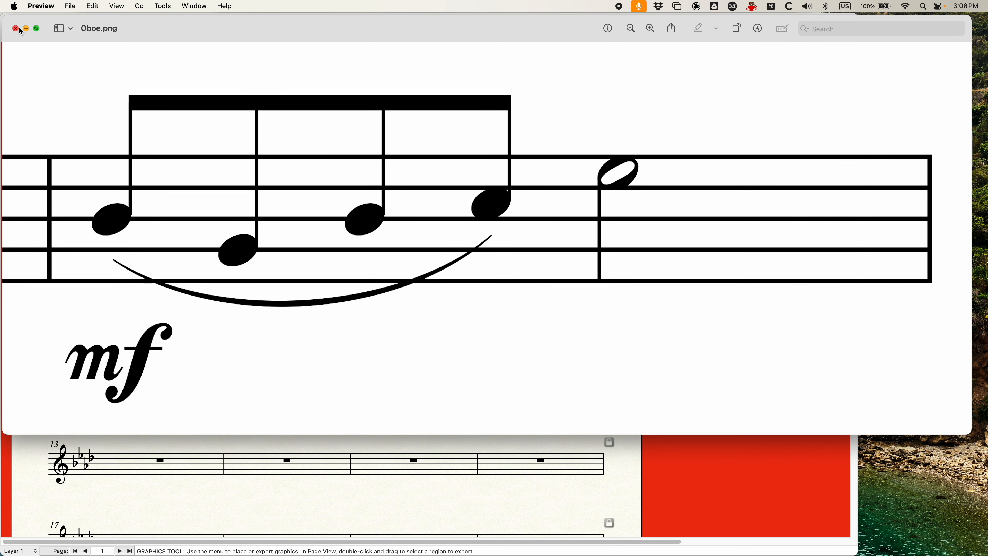
click(16, 29)
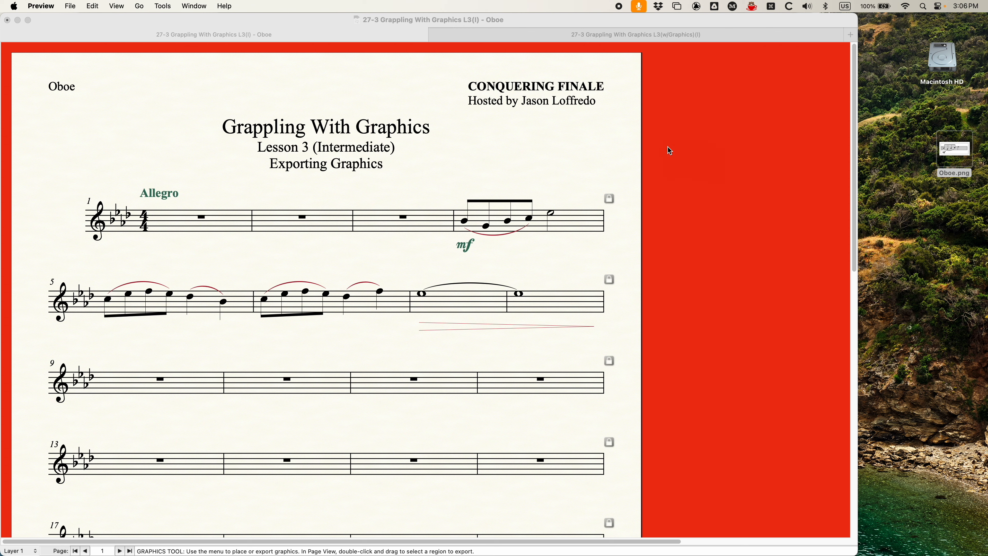
Switch to the Keynote presentation, add Oboe.png to the slide as a small image below the title on the left, and return to Finale
key(ctrl+Up)
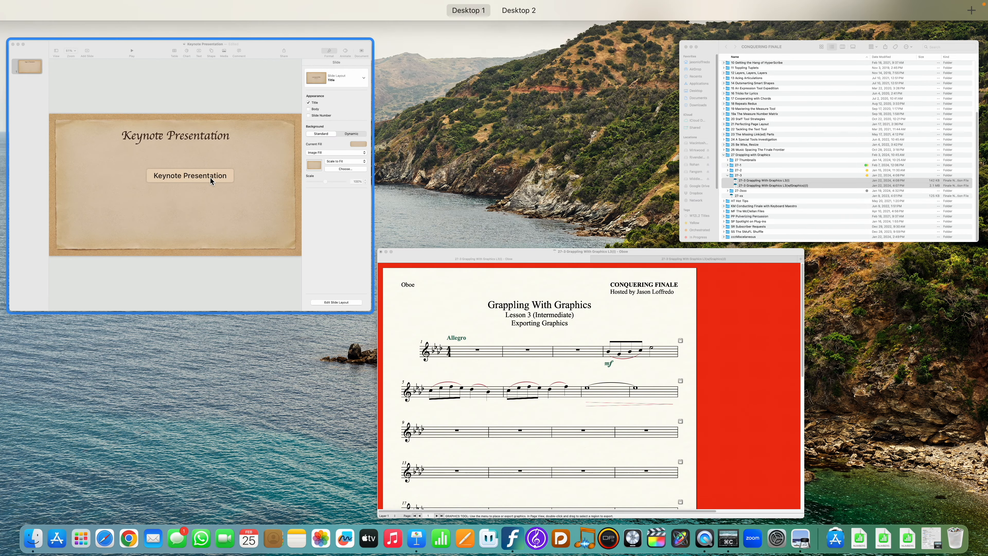
click(210, 176)
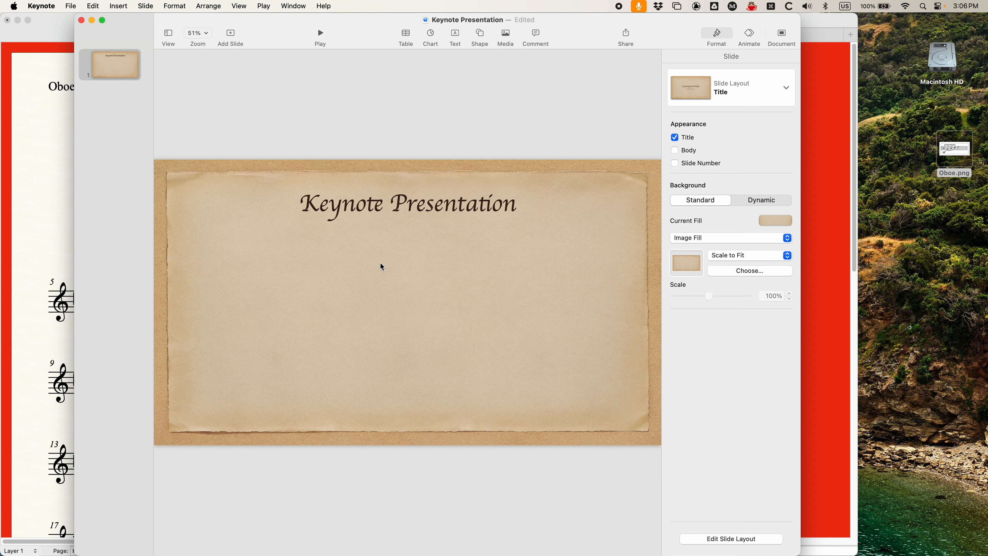
drag(954, 150, 389, 304)
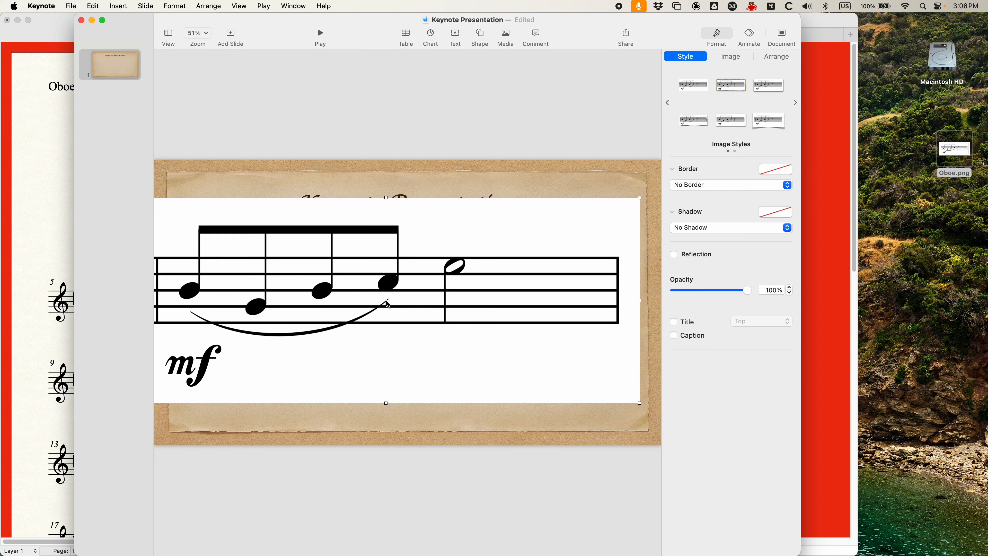
drag(640, 403, 310, 268)
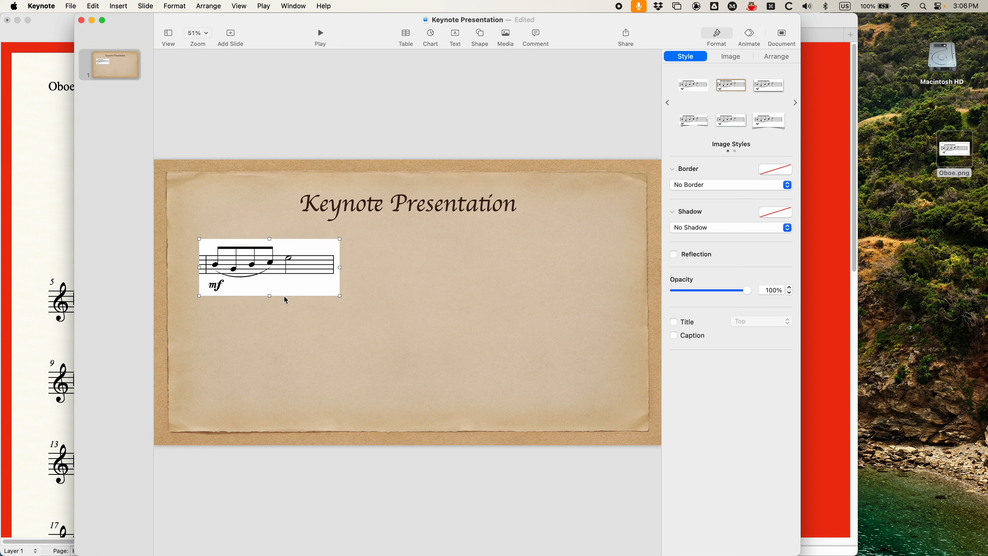
click(313, 223)
click(410, 259)
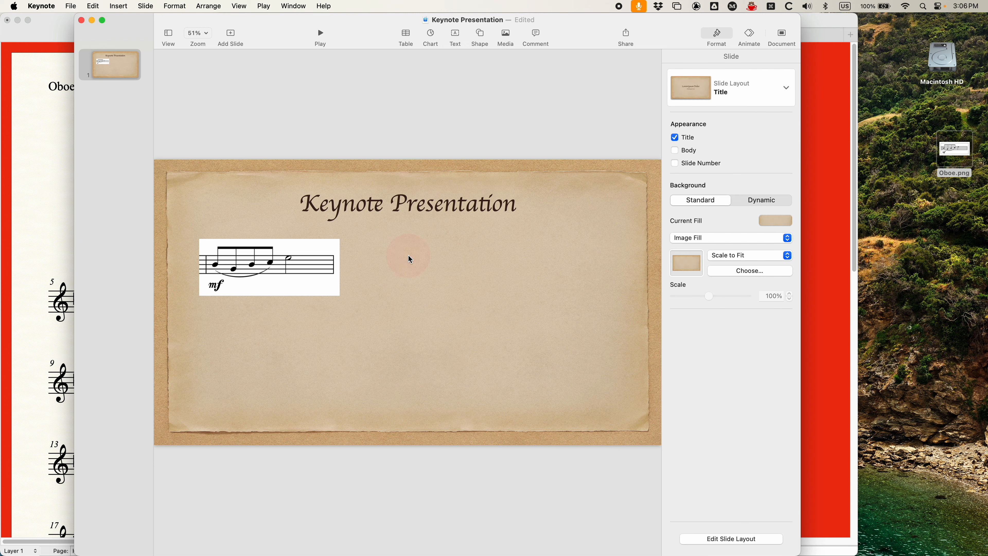
key(super+Tab)
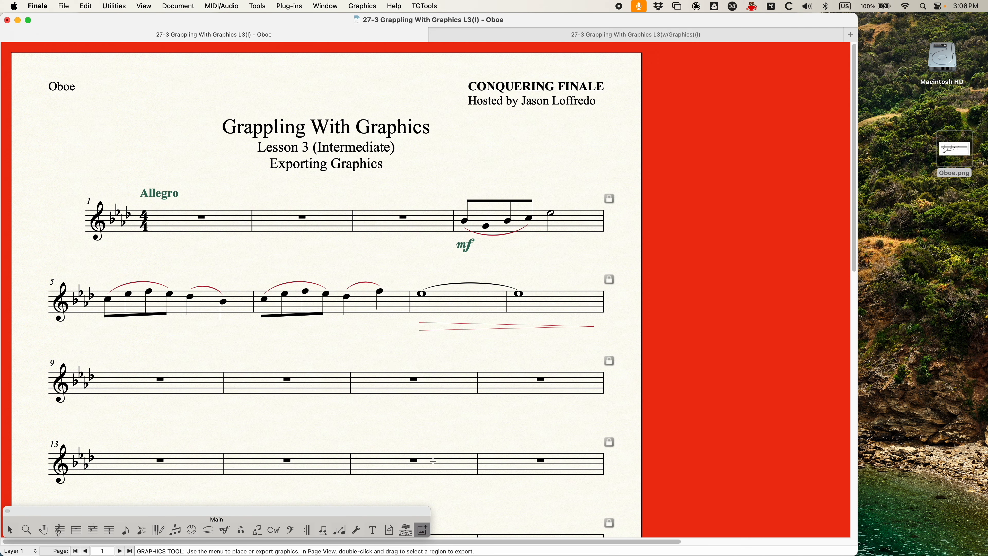